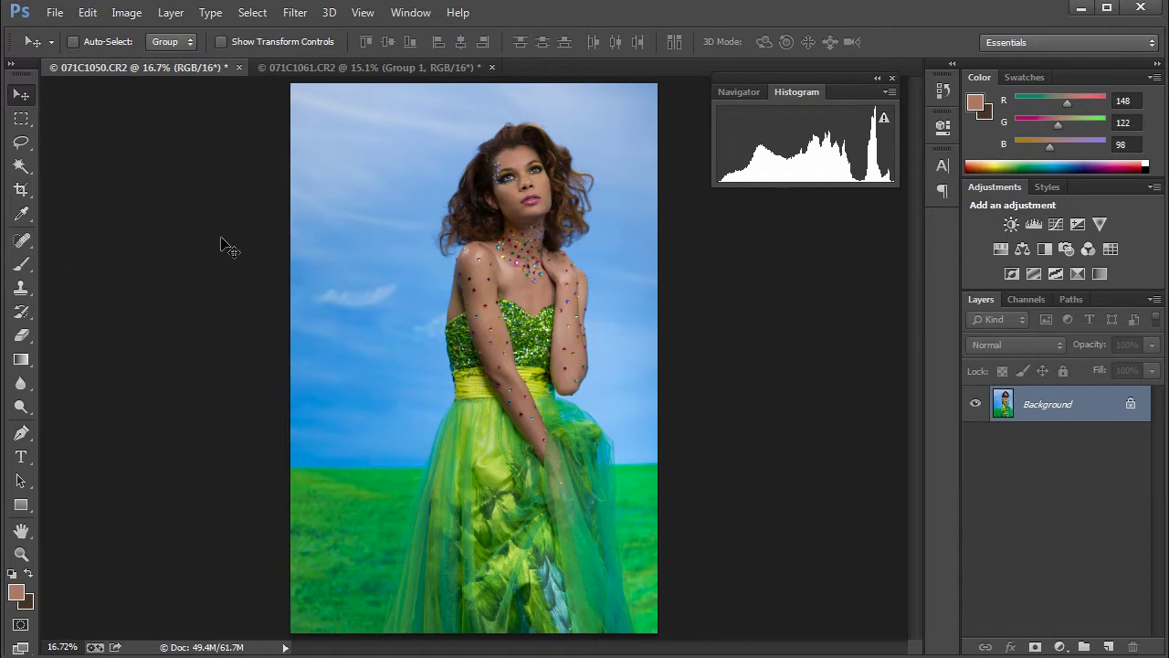
# Select a rectangular area of sky beside the woman's head with the Rectangular Marquee tool.
pyautogui.click(22, 120)
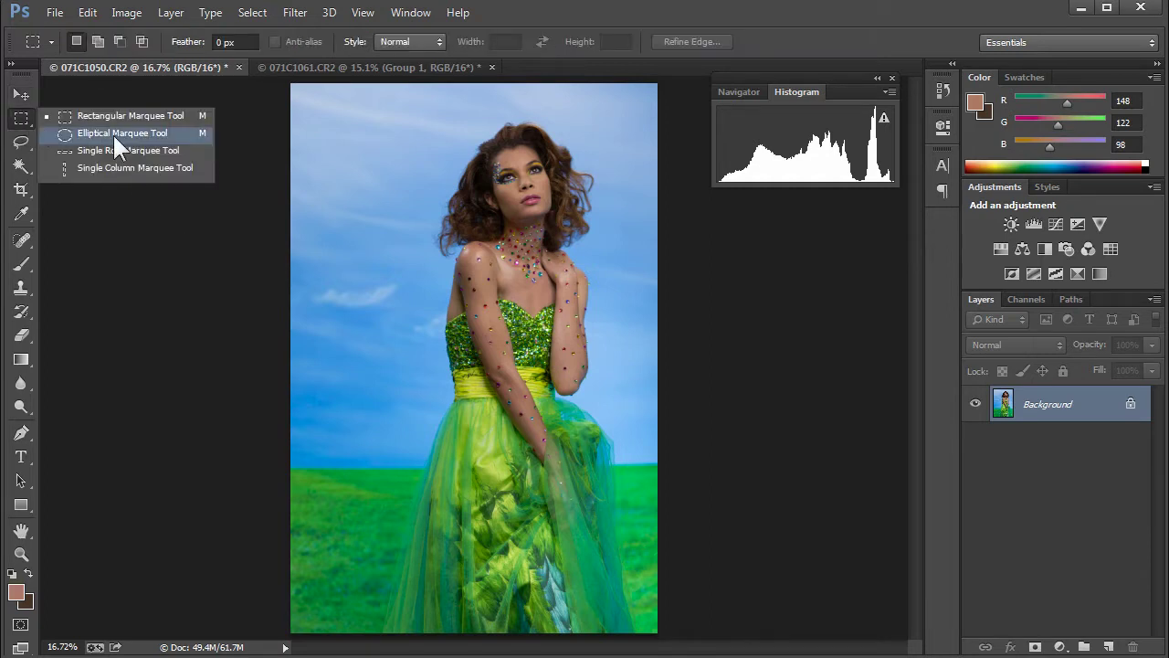
pyautogui.click(173, 119)
pyautogui.moveTo(324, 148); pyautogui.dragTo(408, 281)
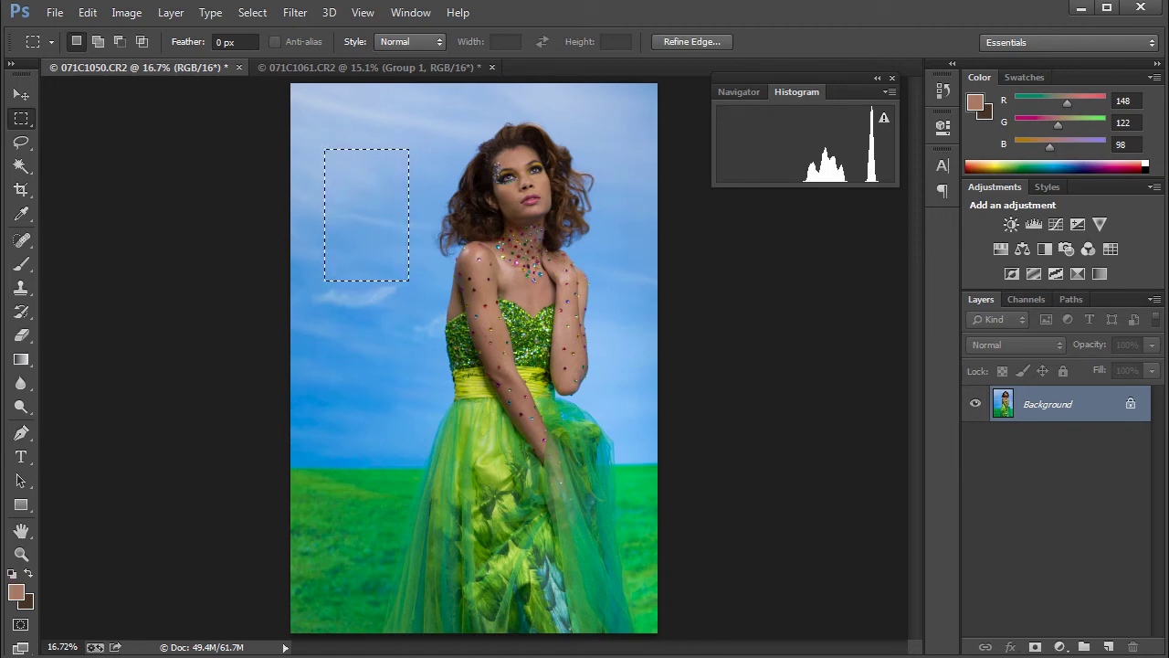
# Try an Exposure adjustment layer at -3.80 on the rectangular sky selection, delete the layer and restore the selection.
pyautogui.click(1060, 647)
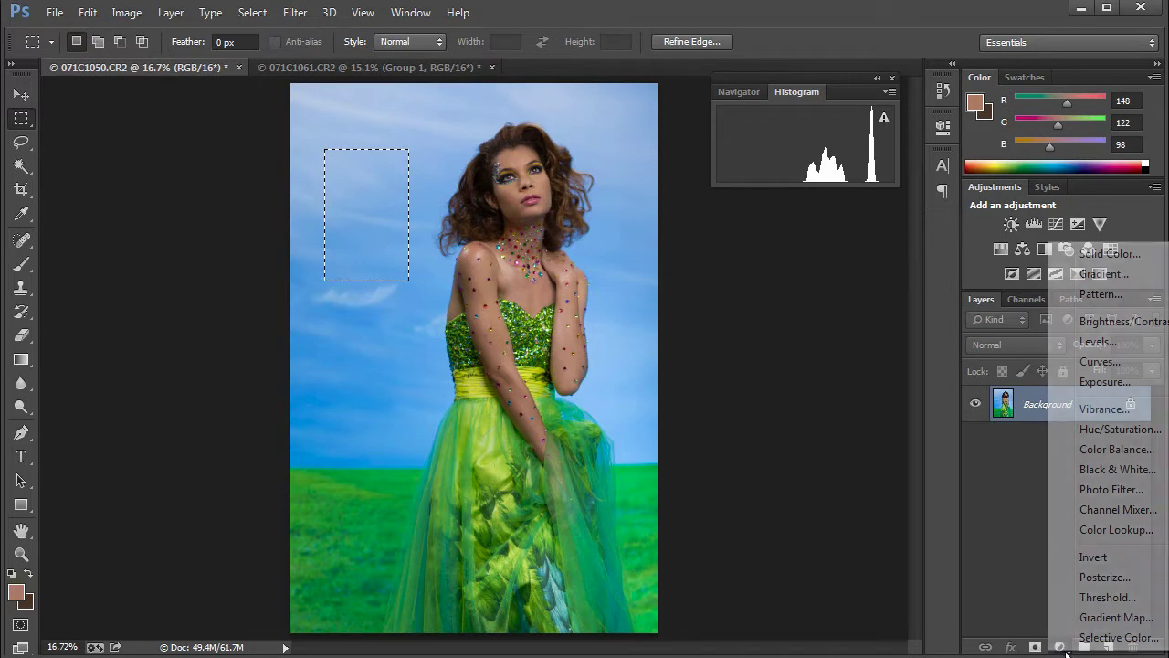
pyautogui.click(1096, 382)
pyautogui.moveTo(786, 219); pyautogui.dragTo(723, 220)
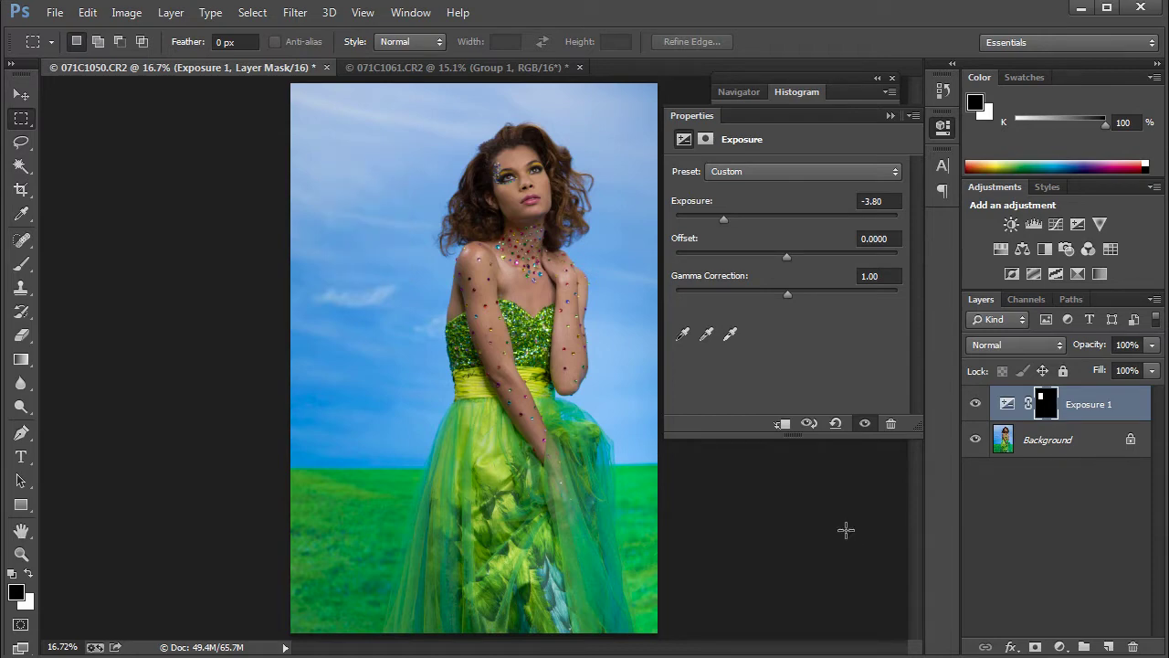
pyautogui.press('Delete')
pyautogui.hotkey('ctrl', 'shift', 'd')
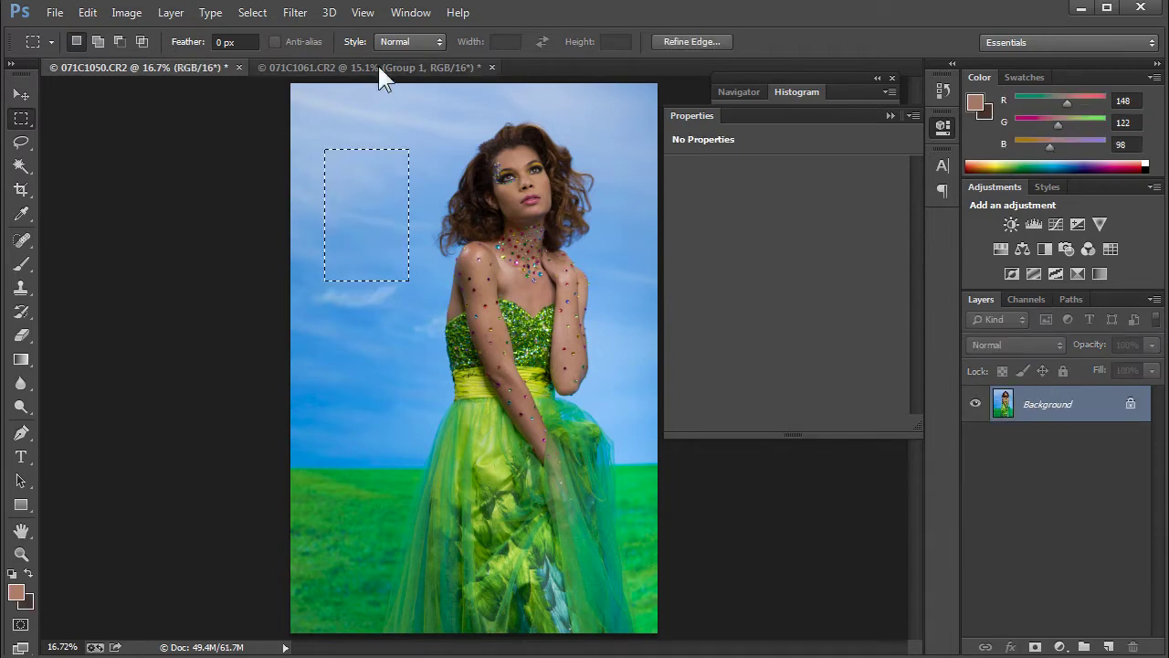
# Invert the rectangular selection and darken everything outside it with an Exposure adjustment layer at -1.43.
pyautogui.click(267, 14)
pyautogui.click(258, 89)
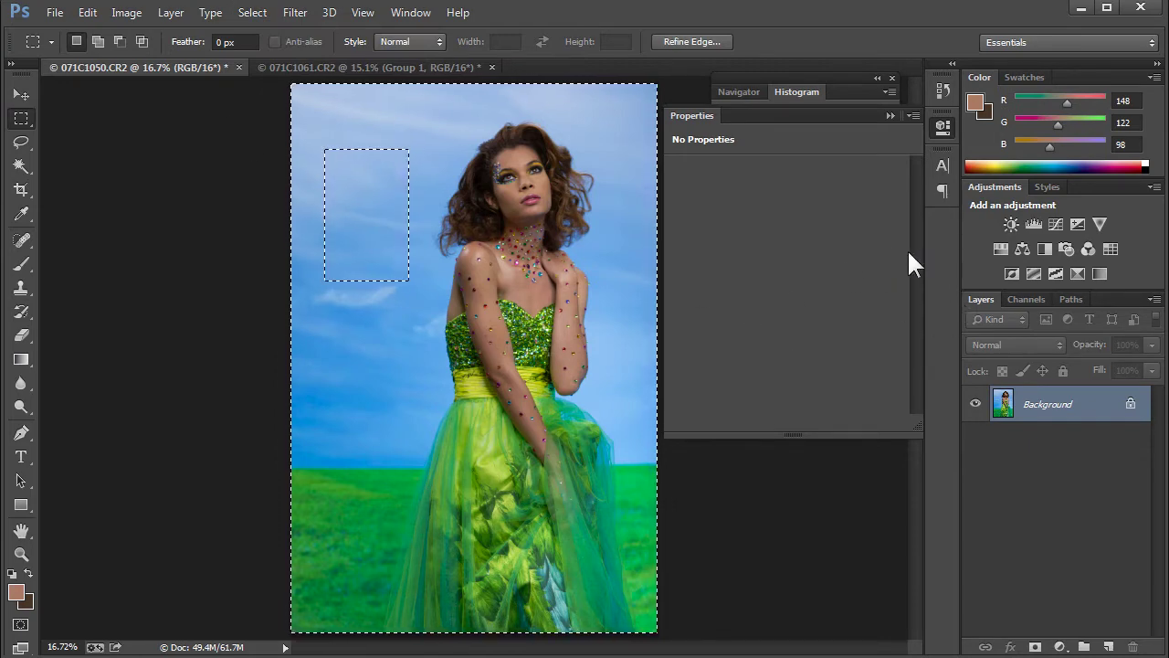
pyautogui.click(1059, 646)
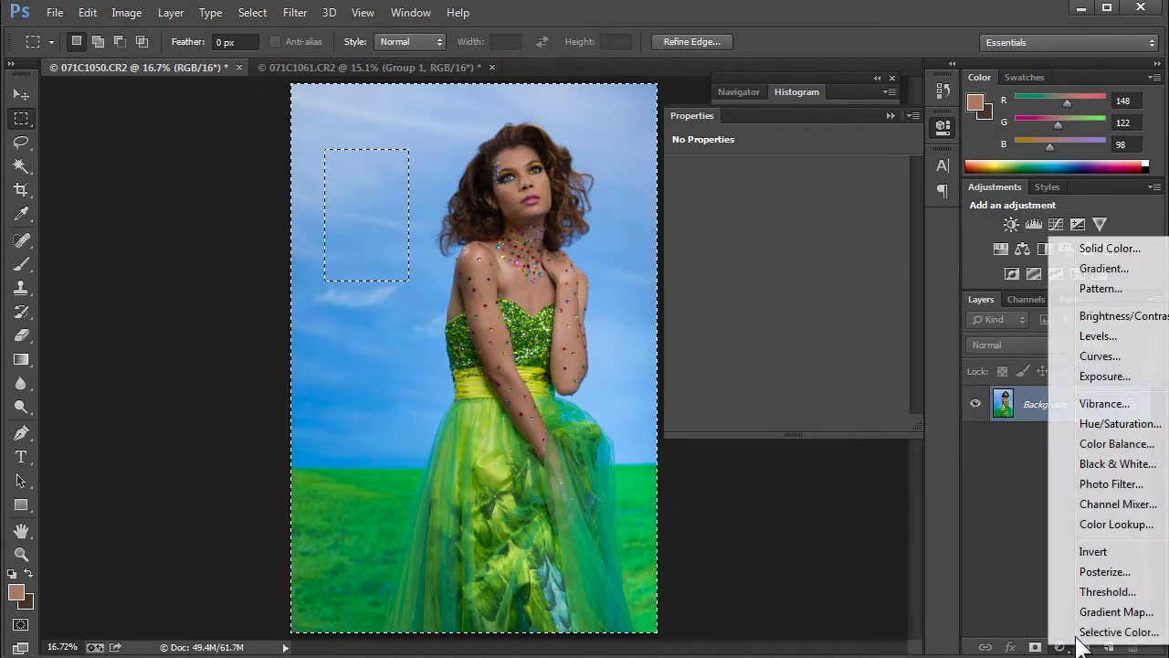
pyautogui.click(1096, 375)
pyautogui.moveTo(785, 219); pyautogui.dragTo(761, 221)
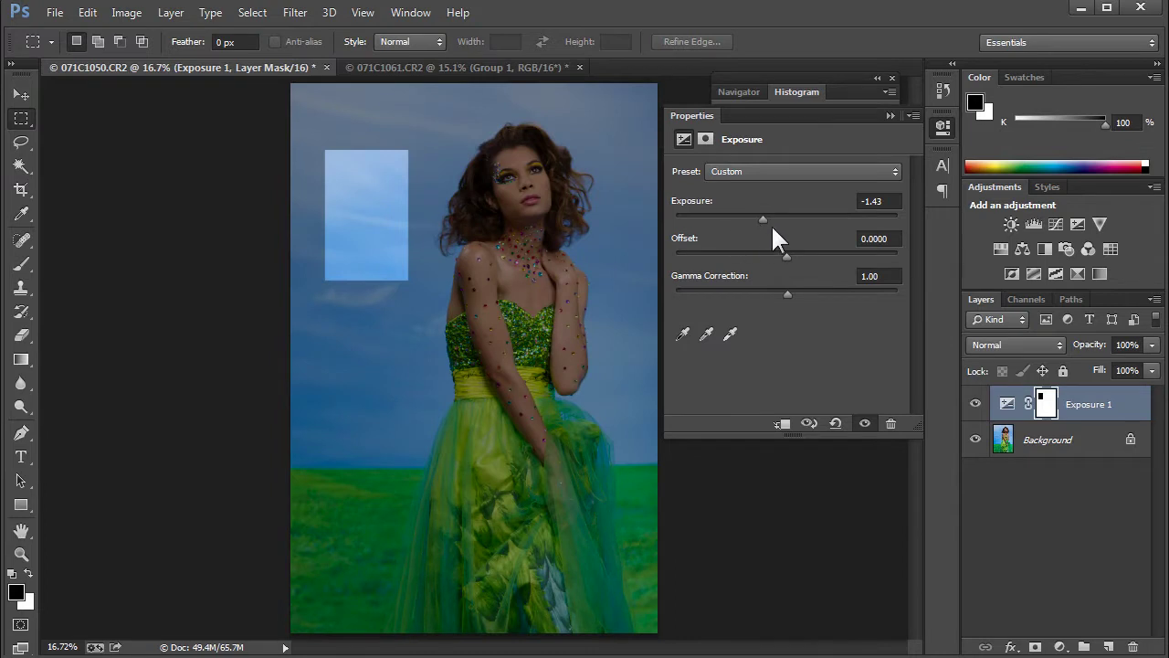
# Undo the Exposure adjustment and the selection inversion, and deselect the rectangle in the sky.
pyautogui.hotkey('ctrl', 'alt', 'z')
pyautogui.hotkey('ctrl', 'alt', 'z')
pyautogui.hotkey('ctrl', 'alt', 'z')
pyautogui.hotkey('ctrl', 'alt', 'z')
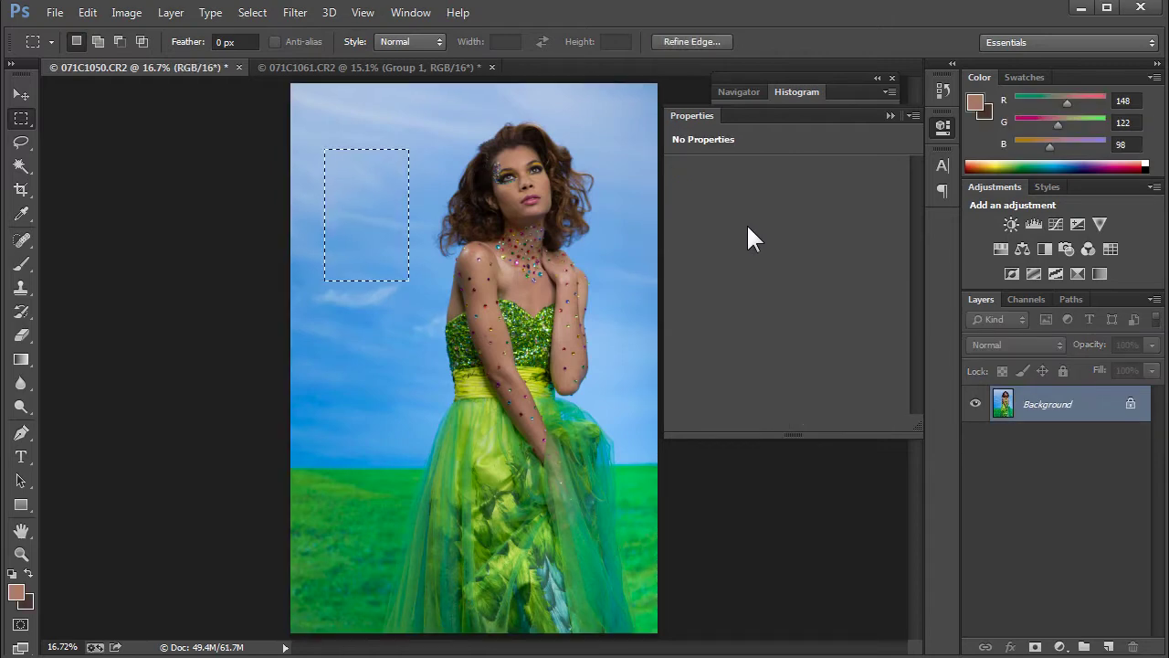
pyautogui.hotkey('ctrl', 'd')
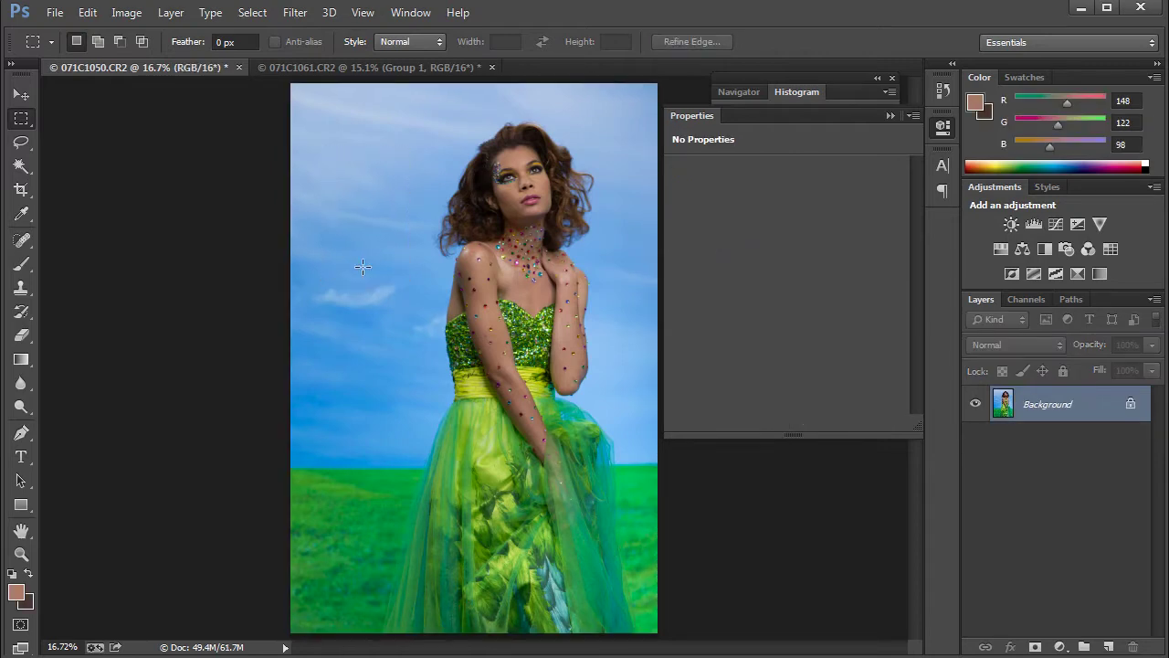
# Draw a freehand oval selection in the sky beside the woman's head with the Lasso tool.
pyautogui.click(21, 143)
pyautogui.moveTo(319, 172)
pyautogui.mouseDown()
pyautogui.moveTo(384, 213)
pyautogui.moveTo(305, 213)
pyautogui.moveTo(316, 182)
pyautogui.mouseUp()
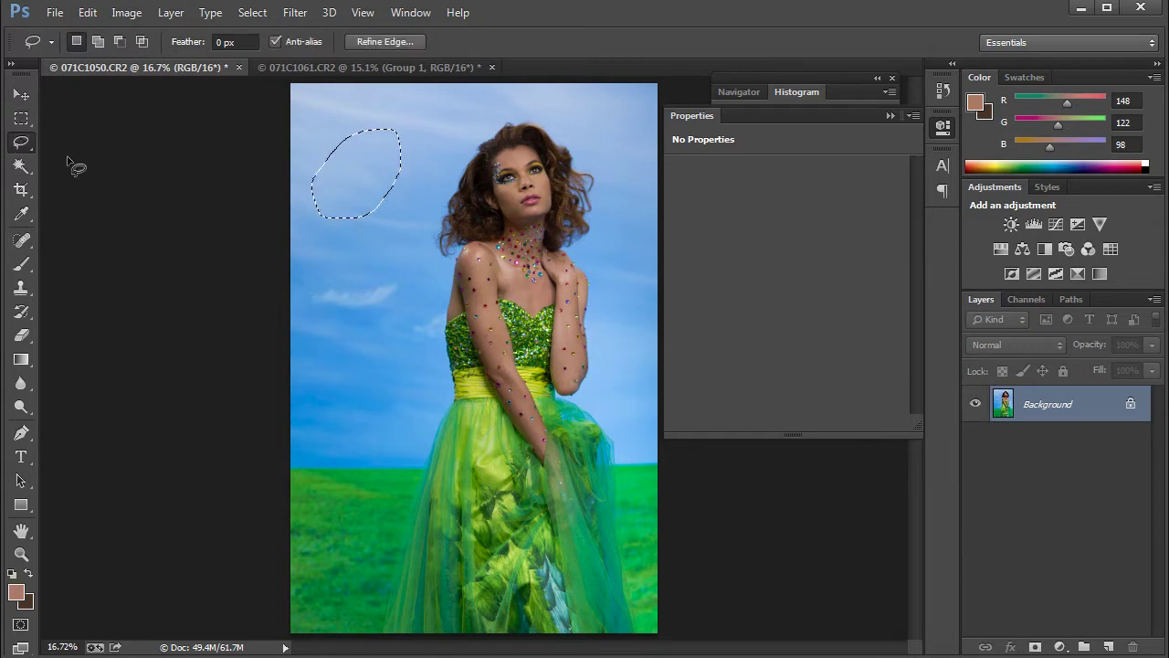
# Outline the woman's head and hair with a straight-sided Polygonal Lasso selection and deselect it.
pyautogui.rightClick(32, 144)
pyautogui.click(103, 156)
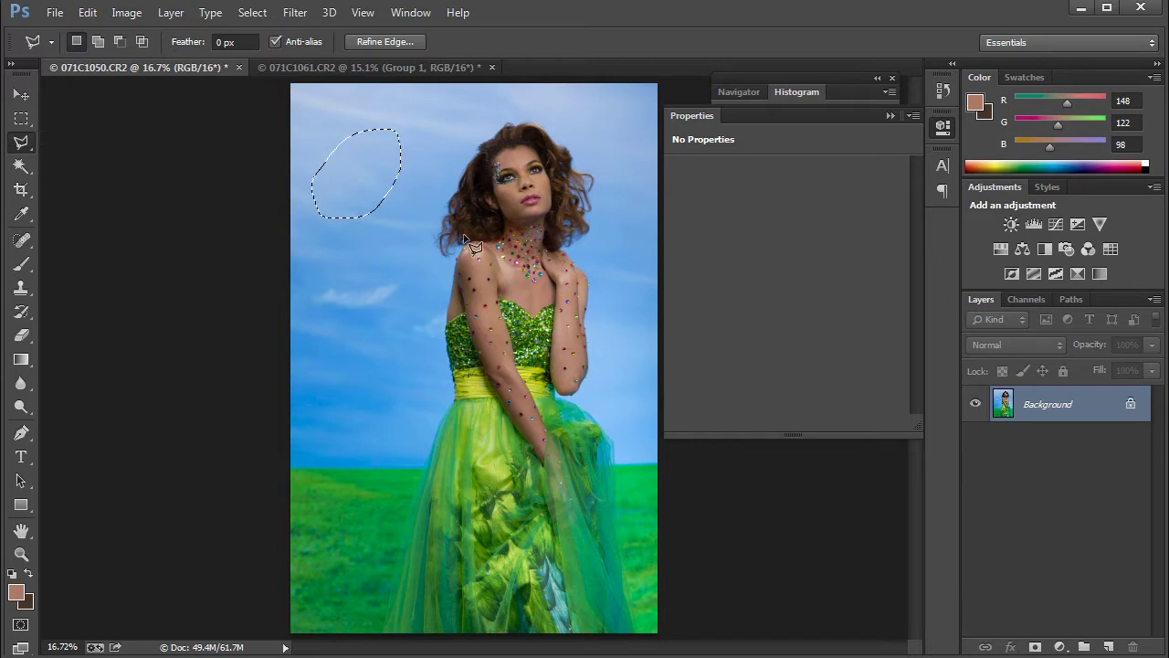
pyautogui.click(443, 203)
pyautogui.click(477, 132)
pyautogui.click(618, 117)
pyautogui.click(636, 212)
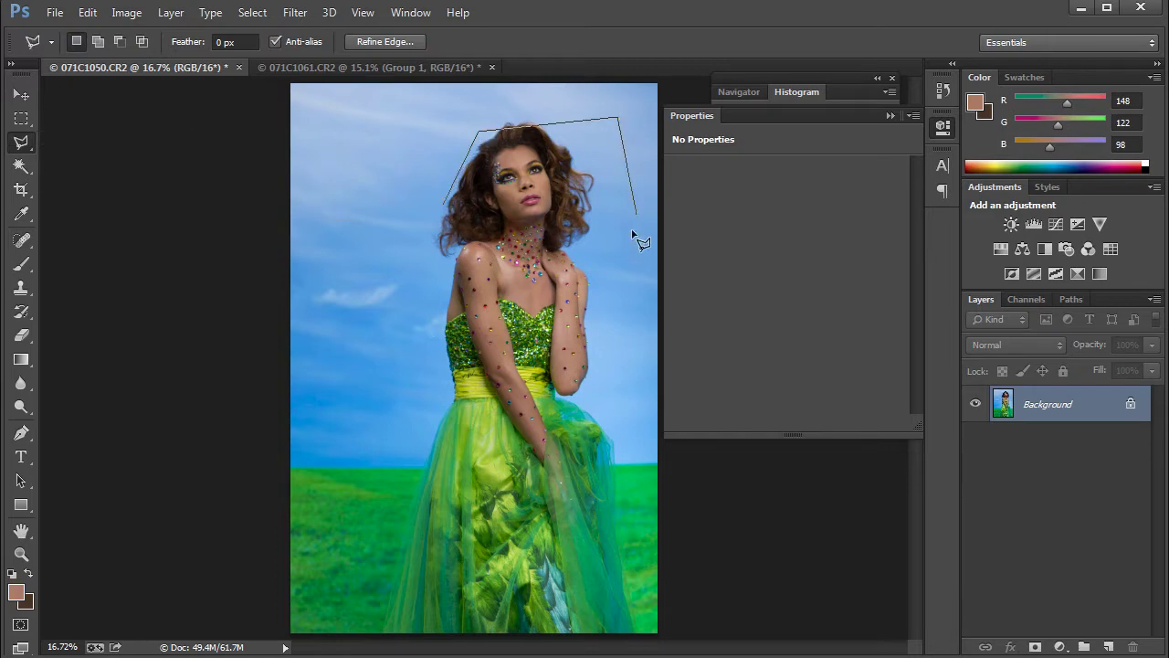
pyautogui.click(624, 260)
pyautogui.click(438, 245)
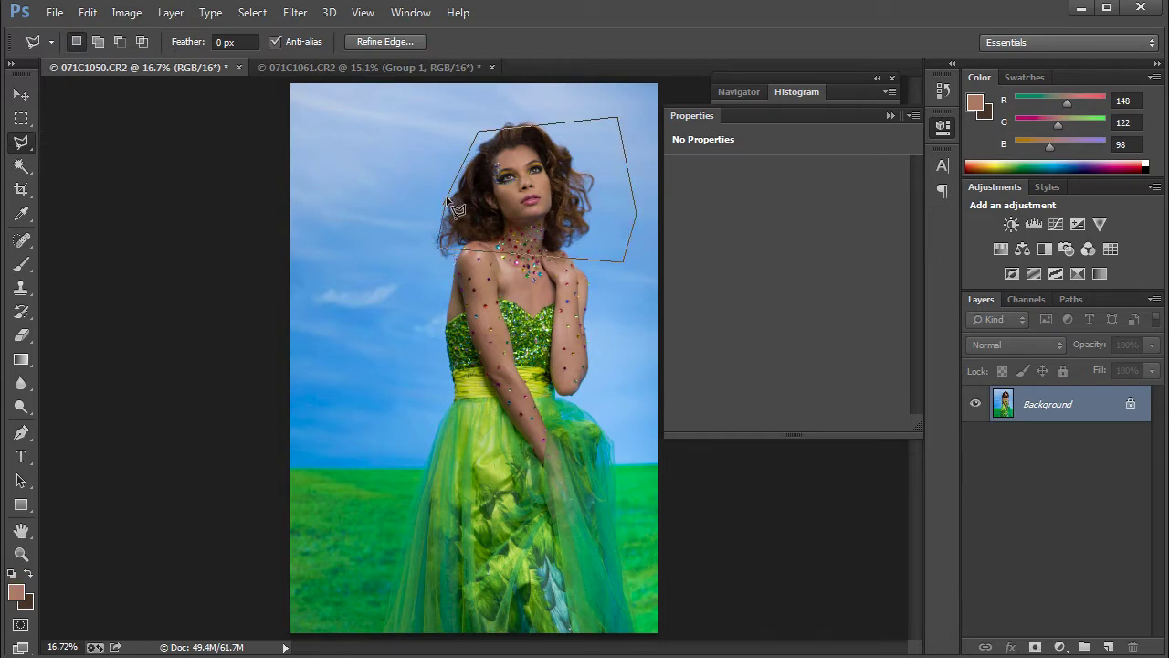
pyautogui.click(443, 203)
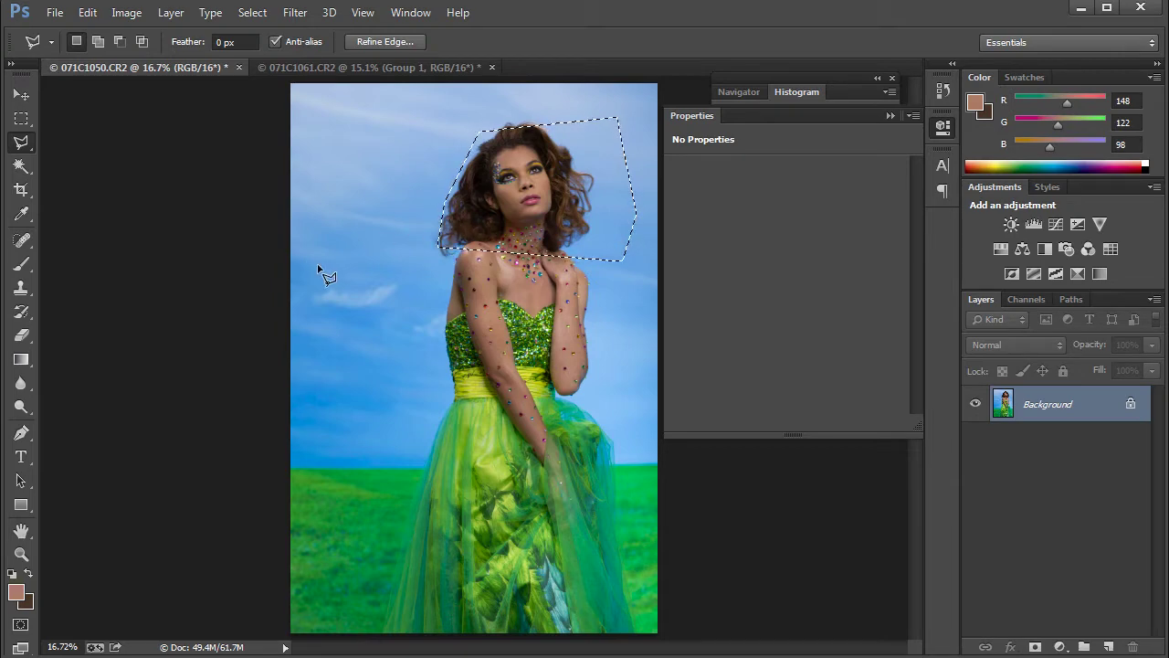
pyautogui.hotkey('ctrl', 'd')
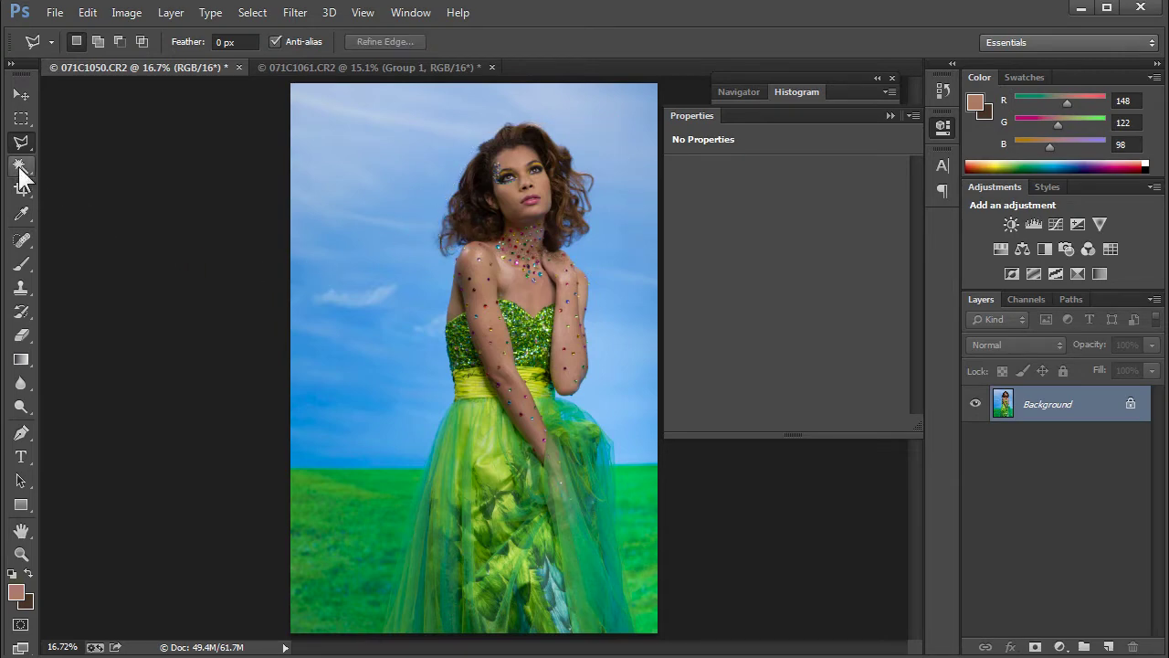
# Select the whole sky around the woman with the Quick Selection tool and darken it using an Exposure adjustment layer at -2.20.
pyautogui.moveTo(21, 165); pyautogui.dragTo(73, 161)
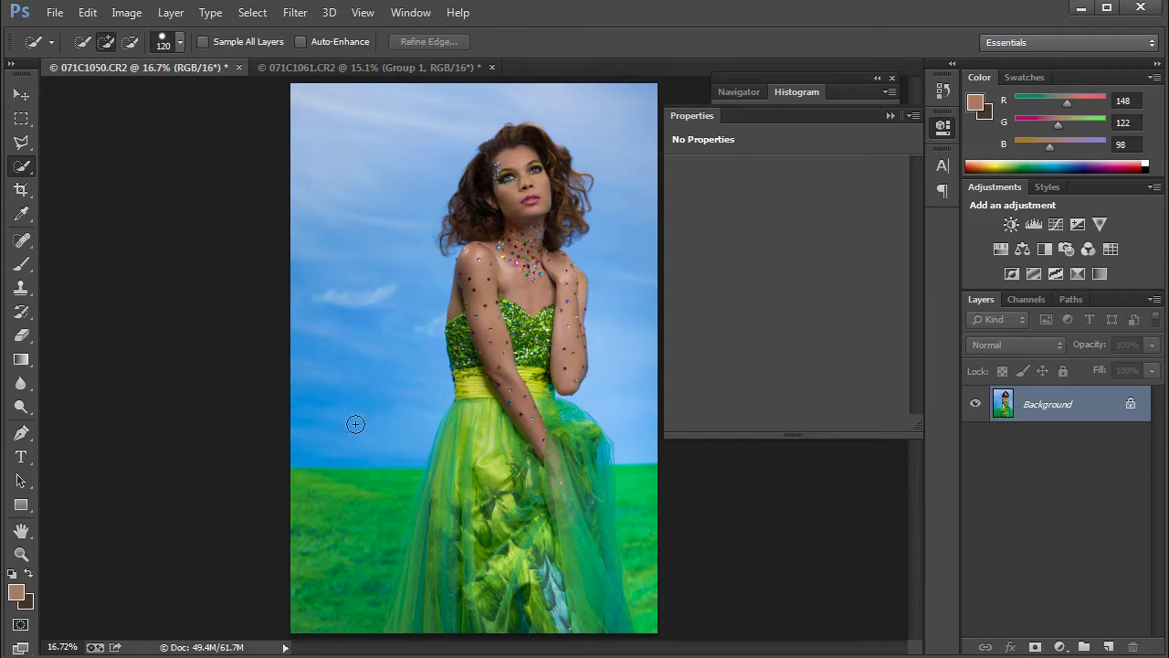
pyautogui.moveTo(338, 441)
pyautogui.mouseDown()
pyautogui.moveTo(343, 286)
pyautogui.moveTo(364, 187)
pyautogui.moveTo(485, 117)
pyautogui.moveTo(553, 111)
pyautogui.moveTo(596, 134)
pyautogui.moveTo(621, 172)
pyautogui.moveTo(604, 264)
pyautogui.moveTo(641, 361)
pyautogui.mouseUp()
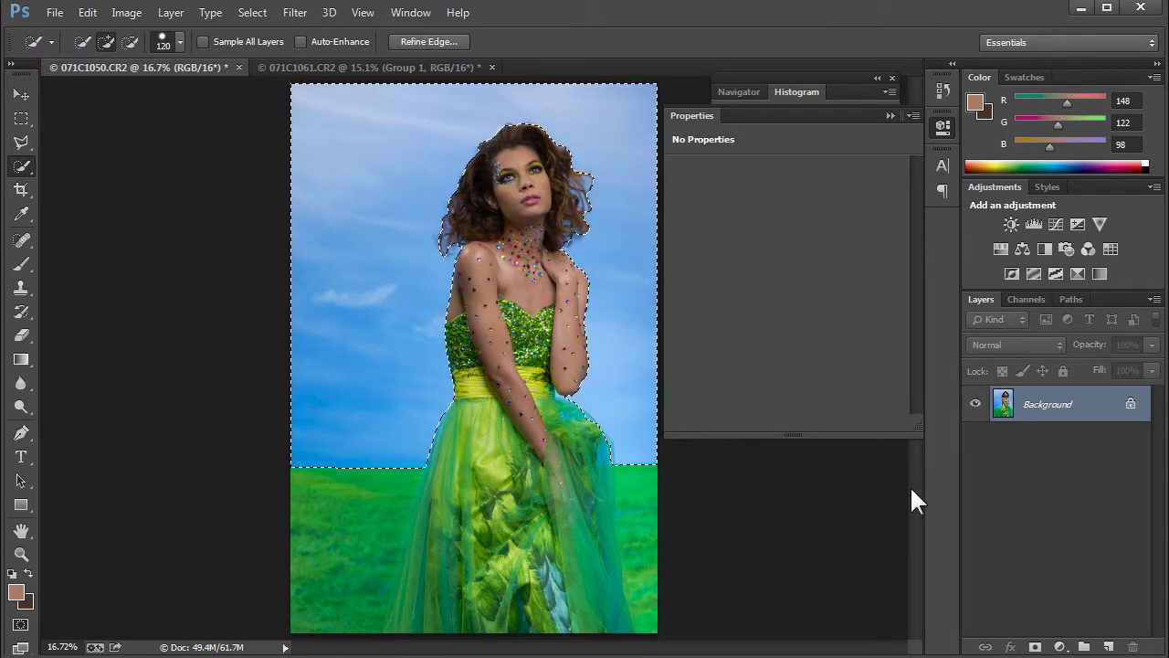
pyautogui.click(1061, 646)
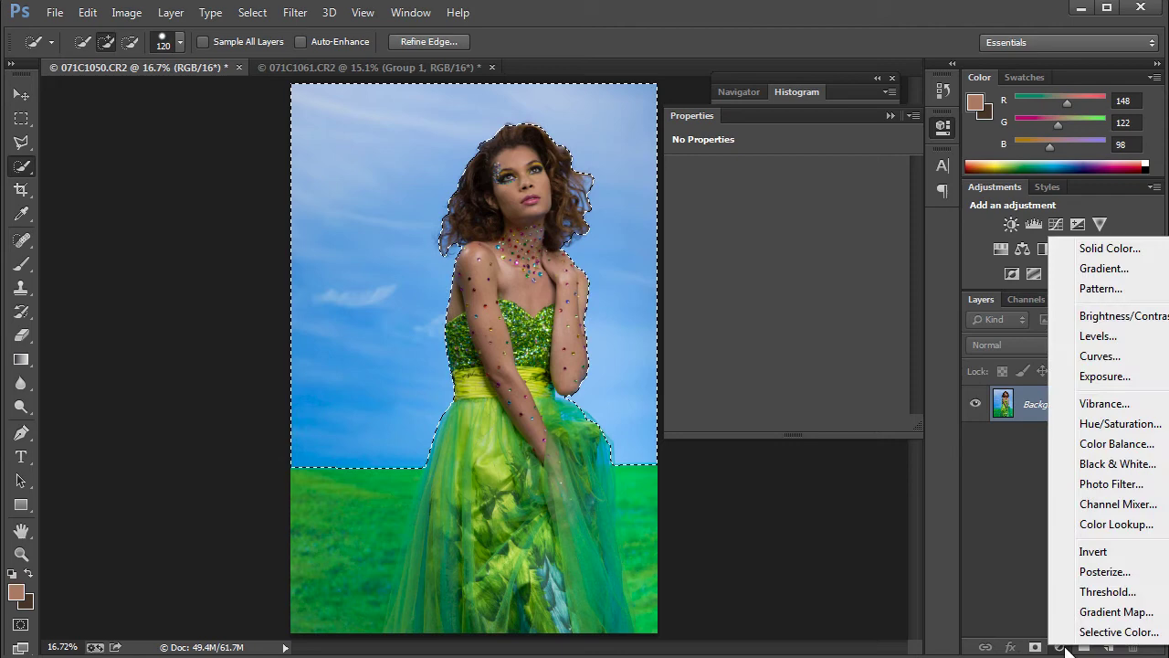
pyautogui.click(1101, 377)
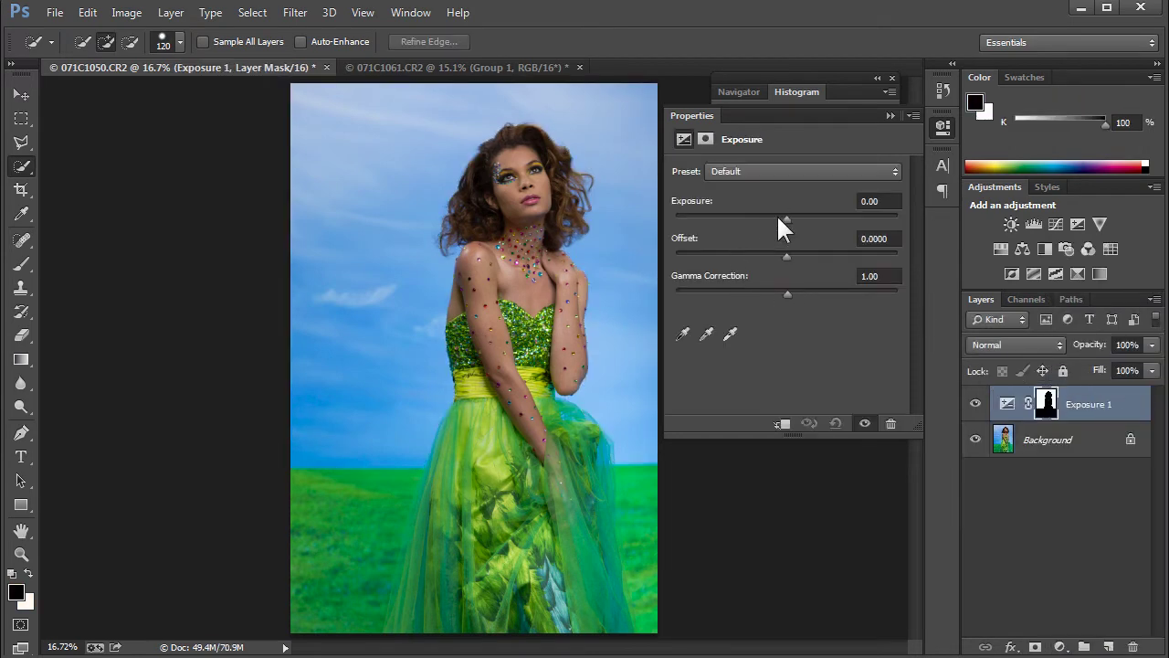
pyautogui.moveTo(779, 217); pyautogui.dragTo(750, 218)
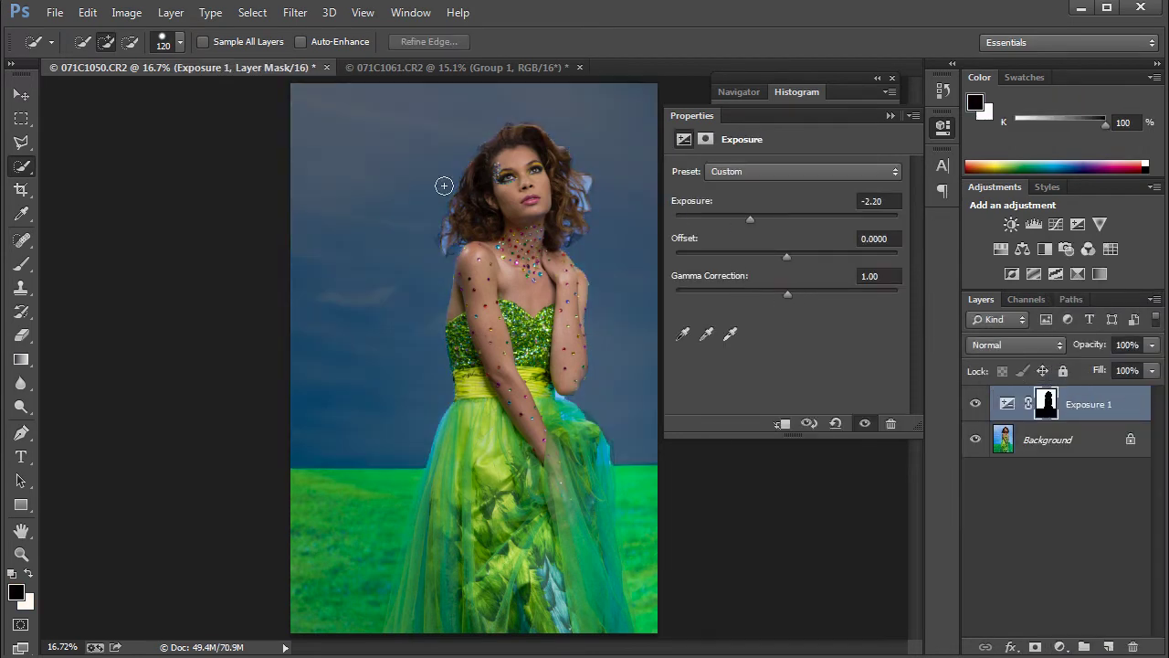
# Examine the edges of the sky mask up close around the woman's hair, arms and translucent dress.
pyautogui.moveTo(429, 173); pyautogui.dragTo(544, 174)
pyautogui.moveTo(559, 352); pyautogui.dragTo(479, 98)
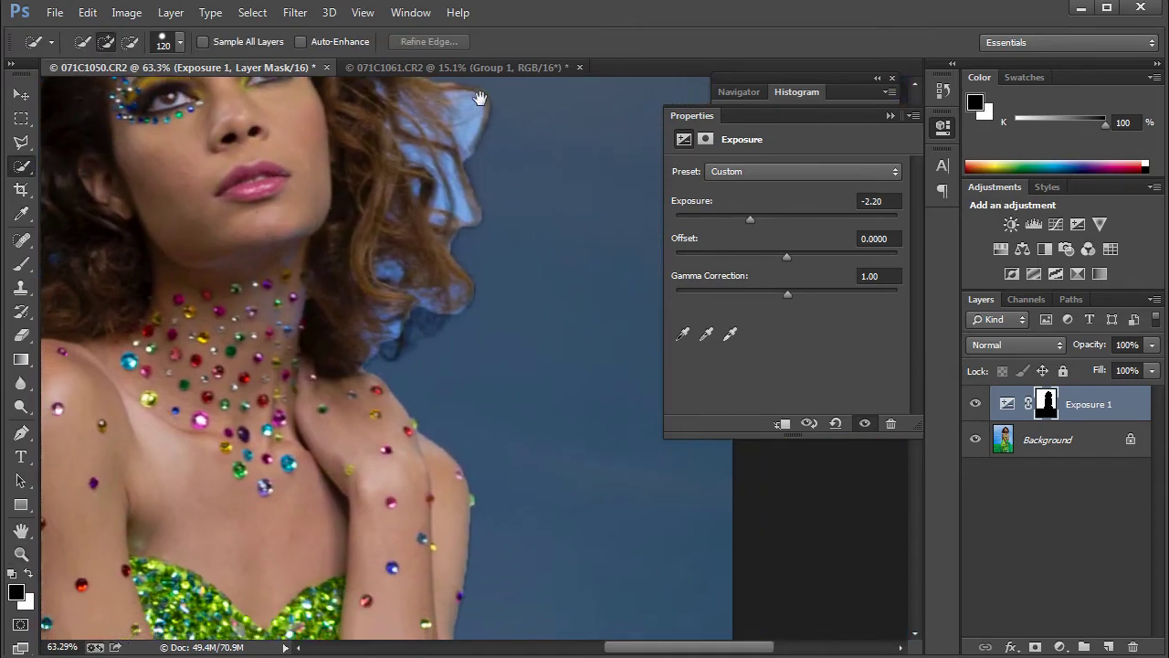
pyautogui.moveTo(362, 257); pyautogui.dragTo(456, 159)
pyautogui.moveTo(258, 420); pyautogui.dragTo(375, 196)
pyautogui.moveTo(253, 492); pyautogui.dragTo(344, 235)
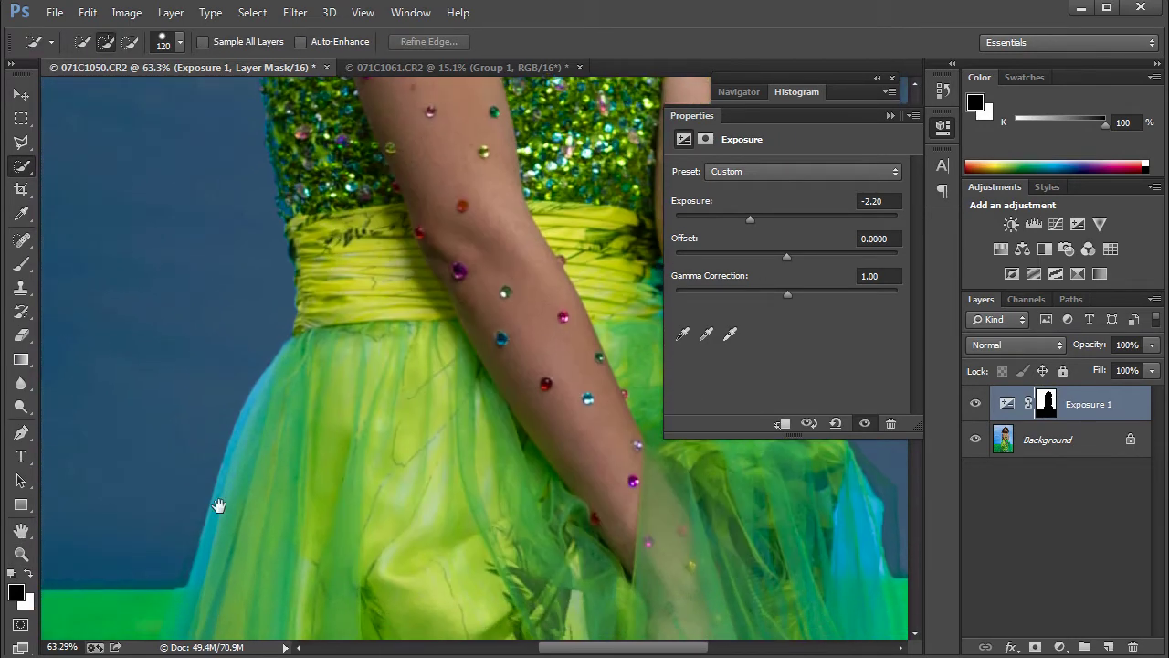
pyautogui.moveTo(210, 523); pyautogui.dragTo(221, 496)
pyautogui.moveTo(262, 436); pyautogui.dragTo(52, 449)
pyautogui.moveTo(589, 464); pyautogui.dragTo(433, 465)
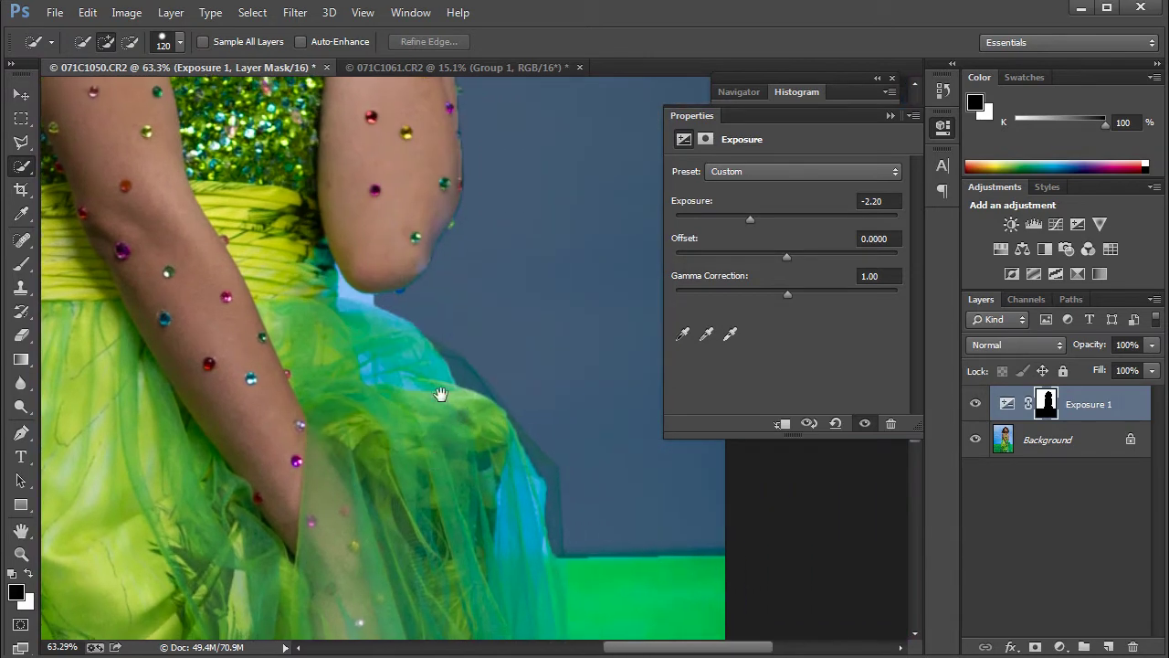
pyautogui.moveTo(440, 394); pyautogui.dragTo(720, 573)
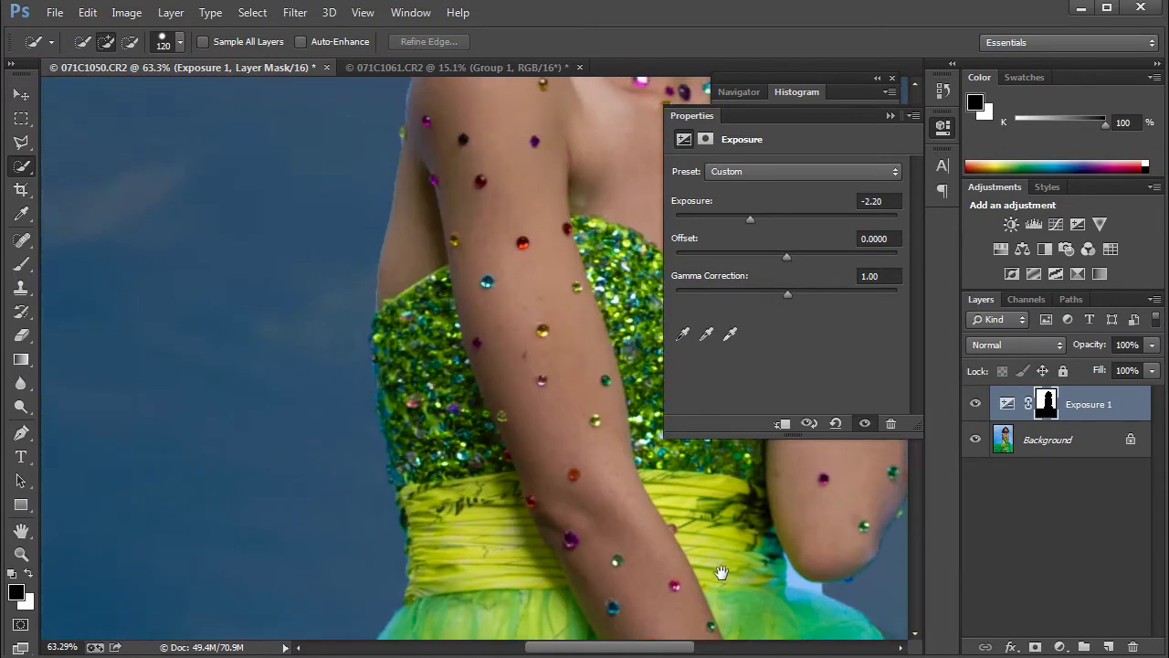
pyautogui.moveTo(403, 168)
pyautogui.mouseDown()
pyautogui.moveTo(438, 286)
pyautogui.moveTo(572, 301)
pyautogui.mouseUp()
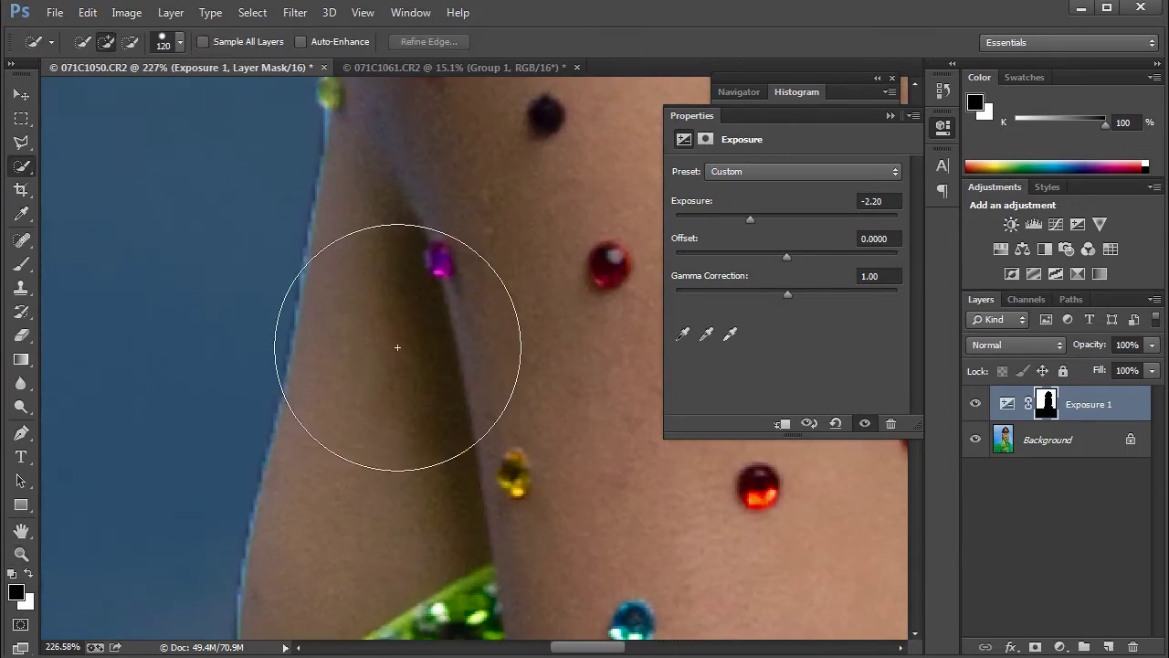
pyautogui.moveTo(417, 378)
pyautogui.mouseDown()
pyautogui.moveTo(295, 383)
pyautogui.moveTo(447, 408)
pyautogui.moveTo(481, 374)
pyautogui.moveTo(475, 351)
pyautogui.mouseUp()
pyautogui.press('z')
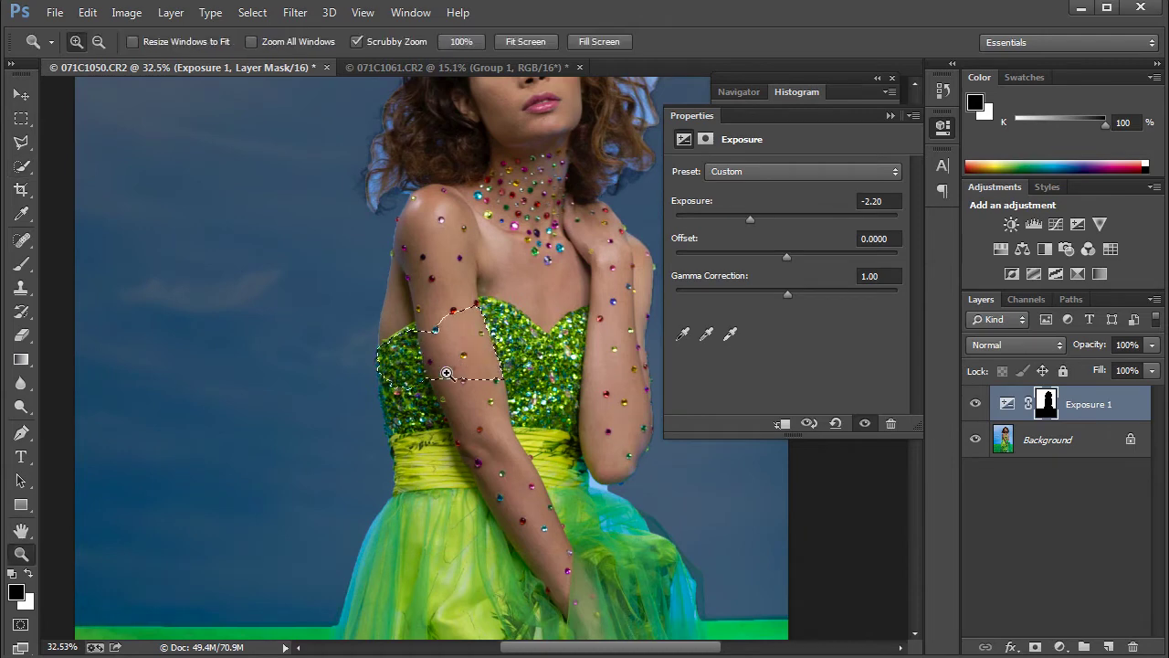
pyautogui.hotkey('ctrl', 'a')
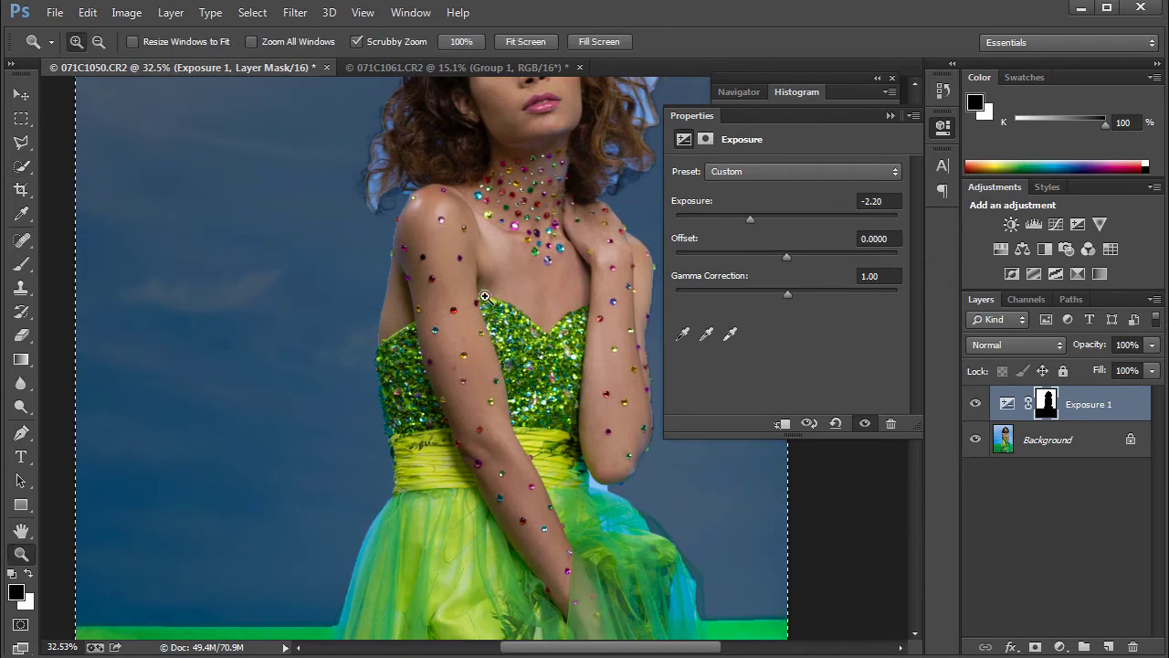
pyautogui.hotkey('ctrl', 'd')
pyautogui.moveTo(418, 300); pyautogui.dragTo(342, 332)
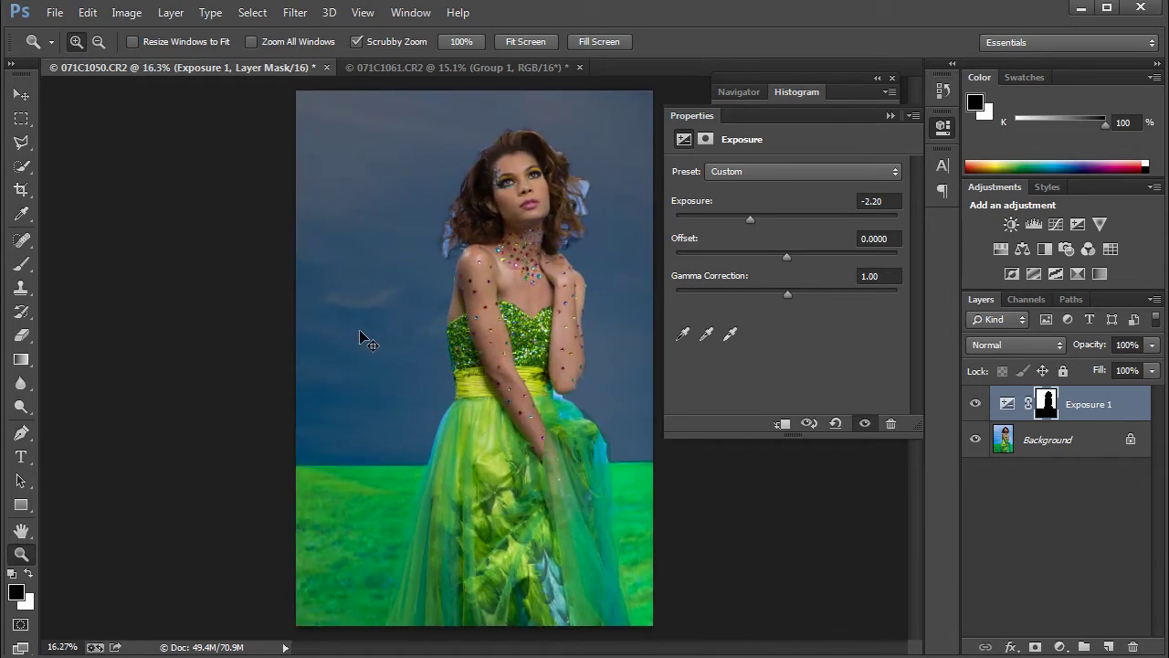
# Undo the sky's darkening and delete the Exposure adjustment layer, leaving only the Background layer.
pyautogui.hotkey('ctrl', 'a')
pyautogui.hotkey('alt', 'BackSpace')
pyautogui.hotkey('ctrl', 'd')
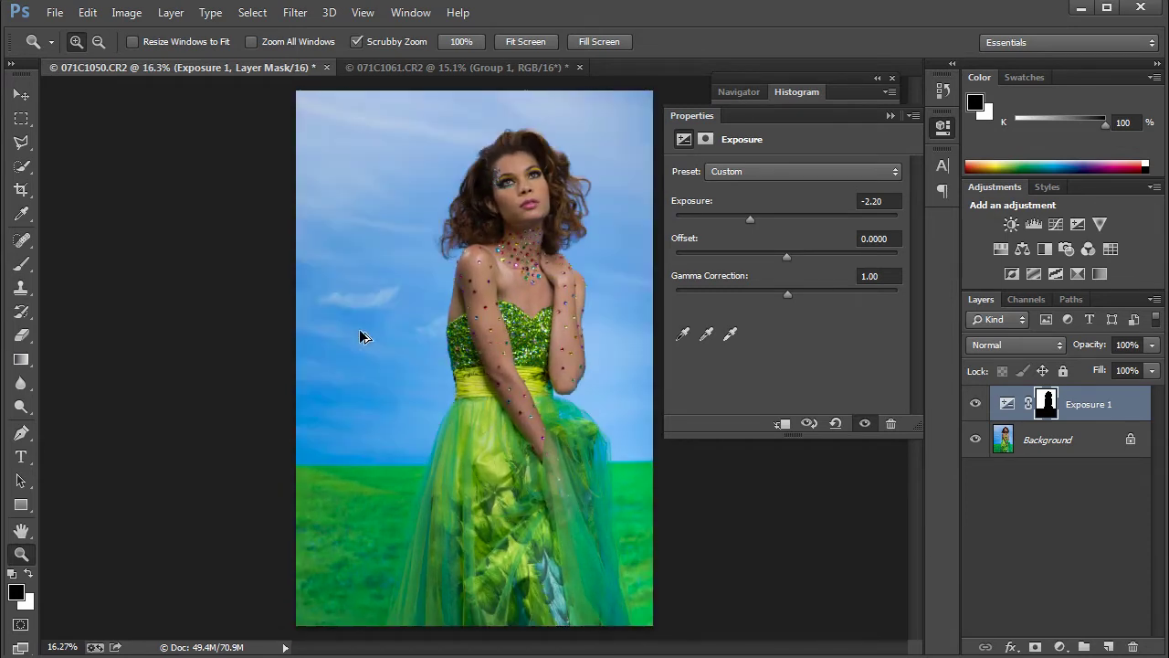
pyautogui.click(1077, 402)
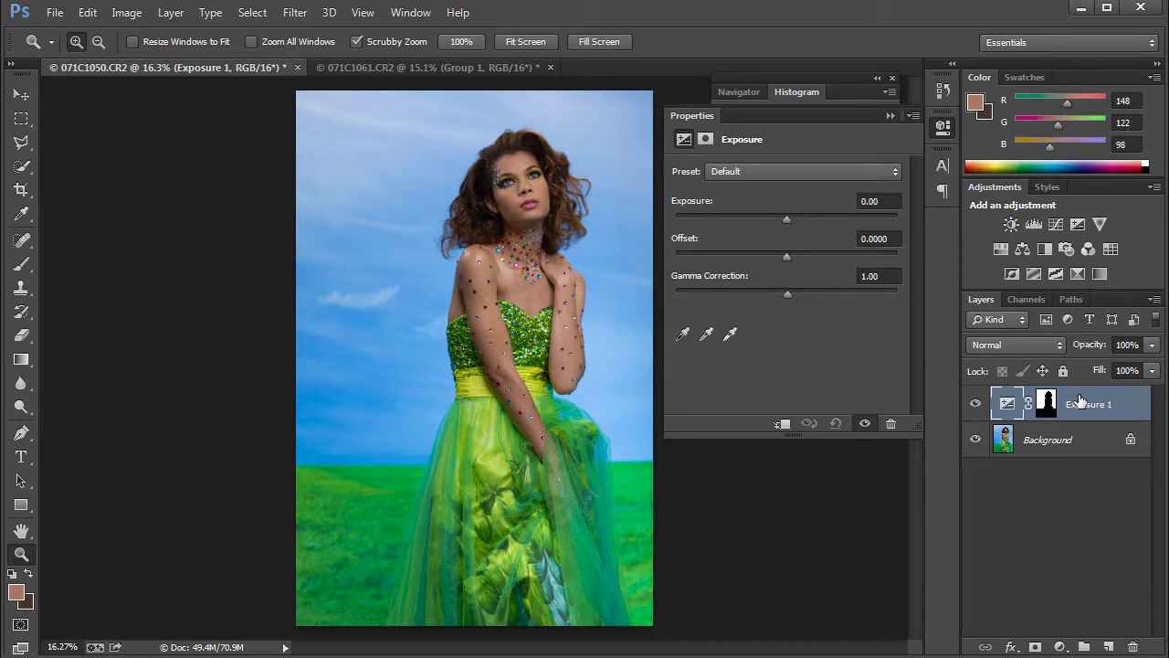
pyautogui.press('Delete')
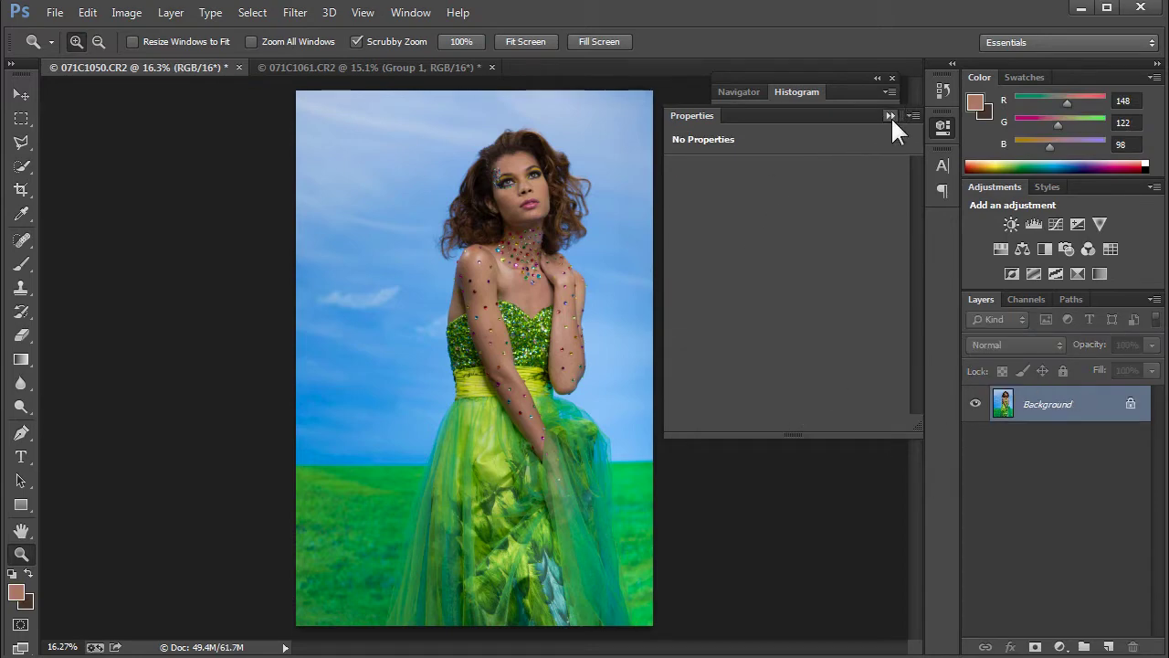
pyautogui.click(889, 115)
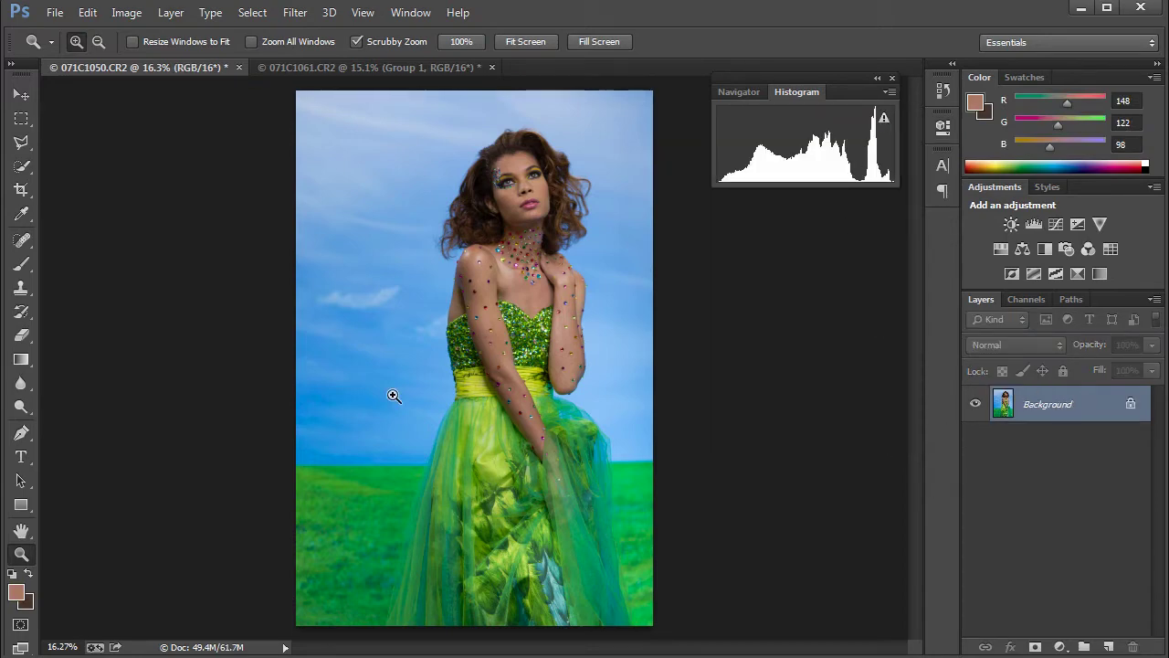
# Reset the foreground and background colors to default black and white, and start a Color Range selection on the portrait.
pyautogui.press('d')
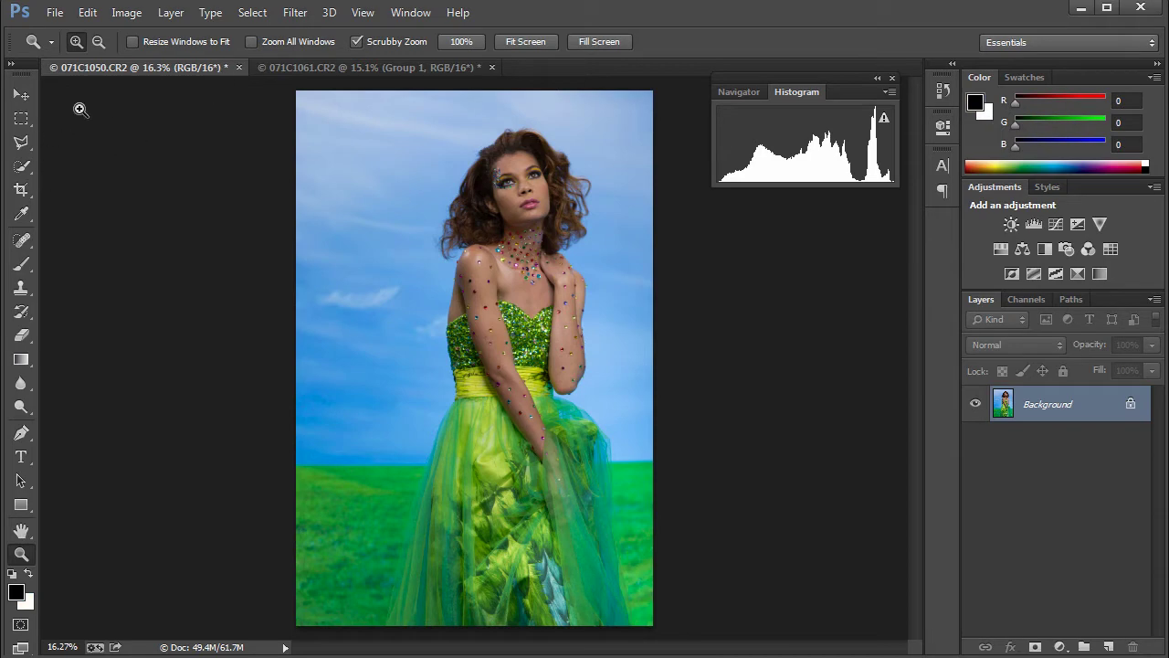
pyautogui.click(252, 12)
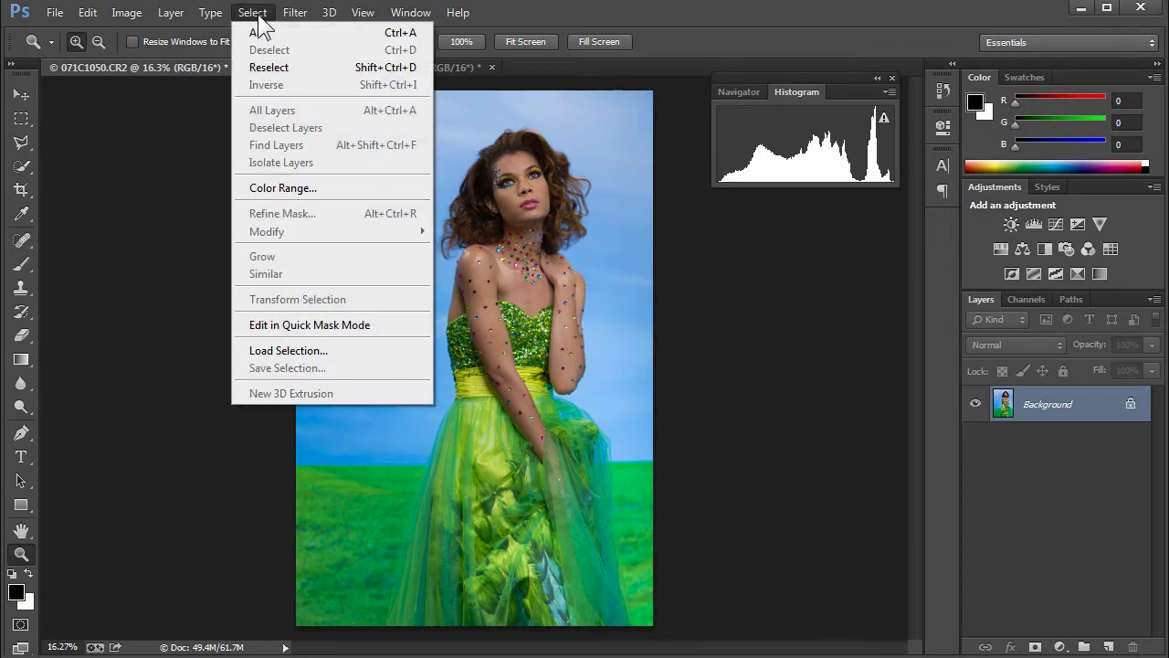
pyautogui.click(265, 186)
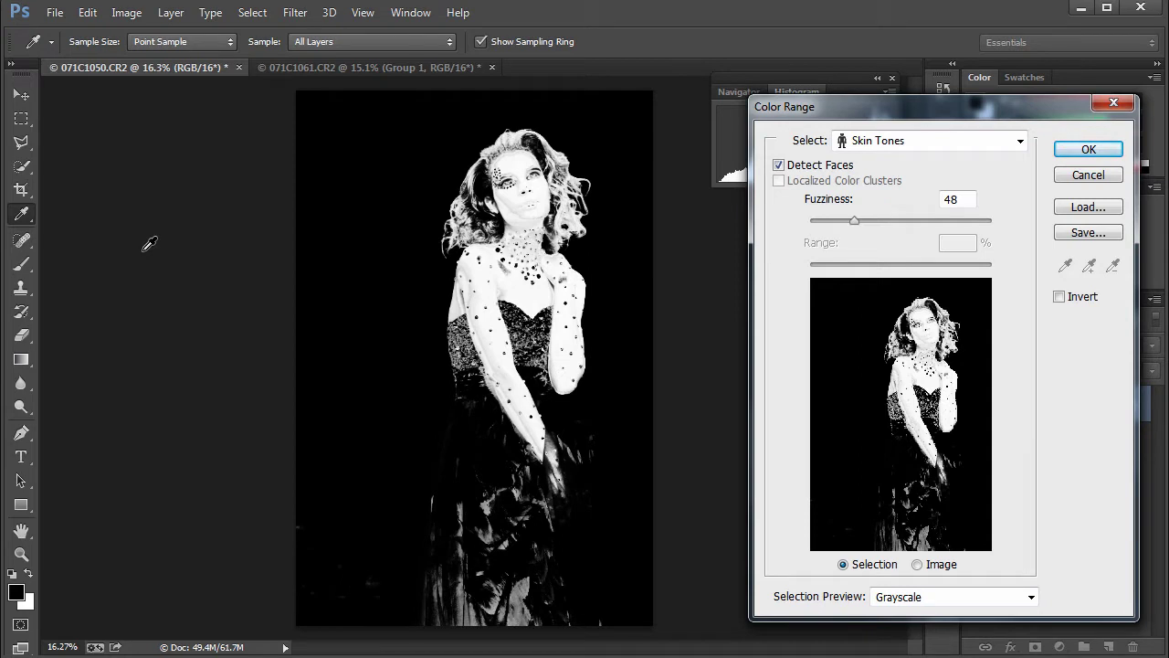
# Preview the Reds and Highlights ranges in Color Range, comparing the Highlights selection with and without inversion.
pyautogui.click(1020, 142)
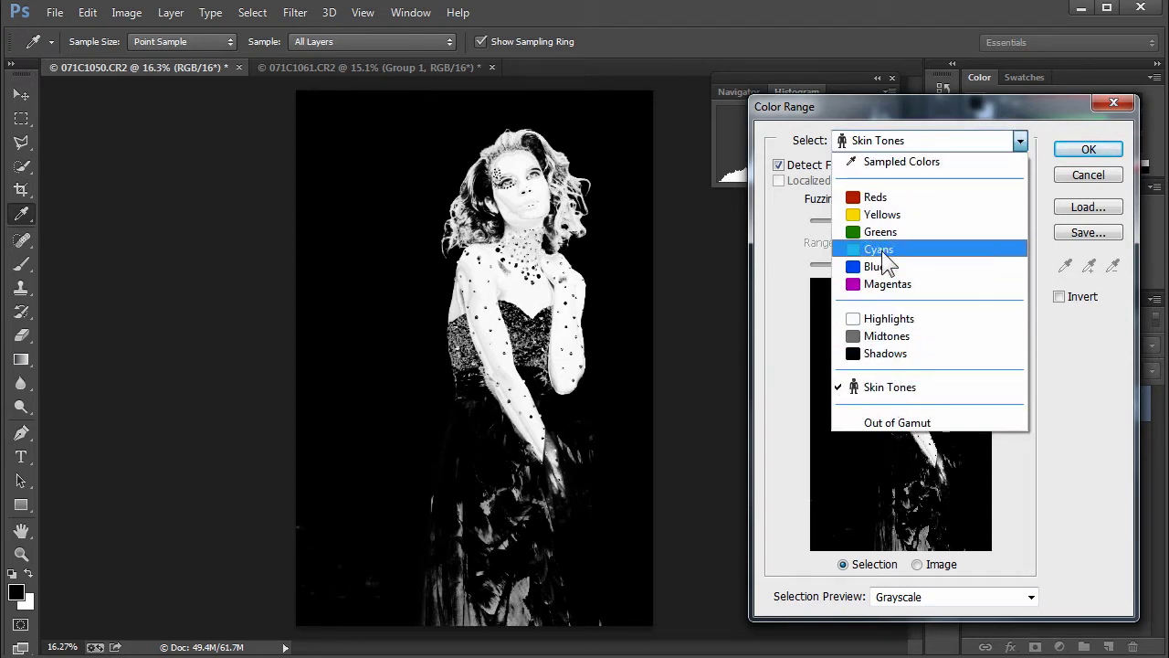
pyautogui.click(877, 198)
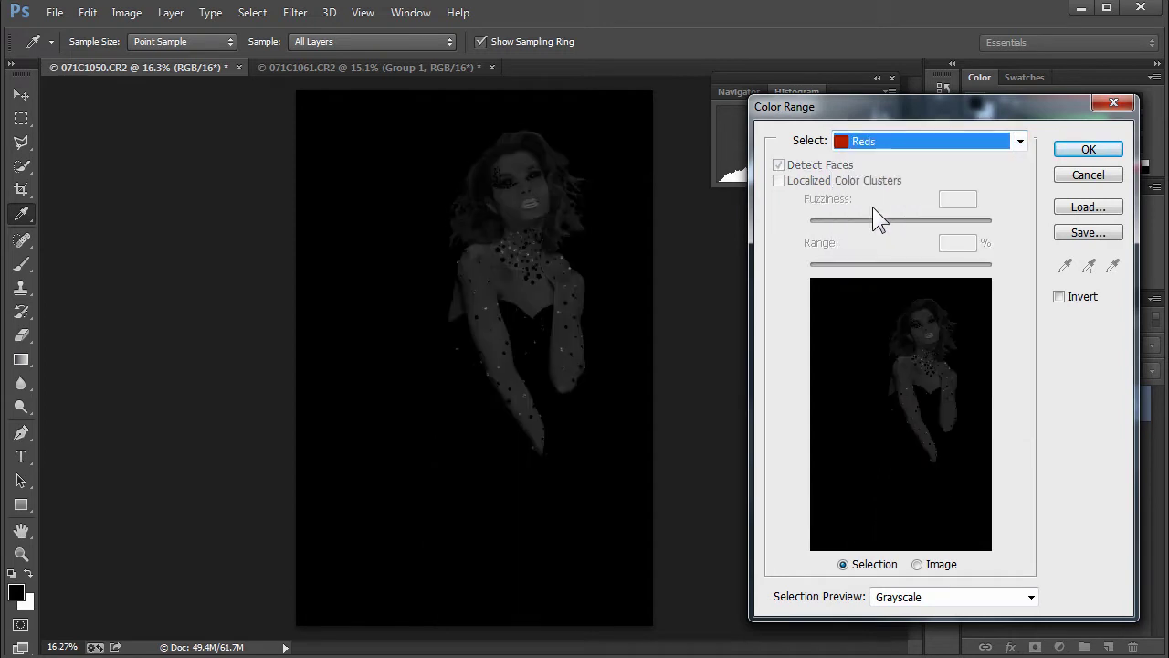
pyautogui.click(1020, 142)
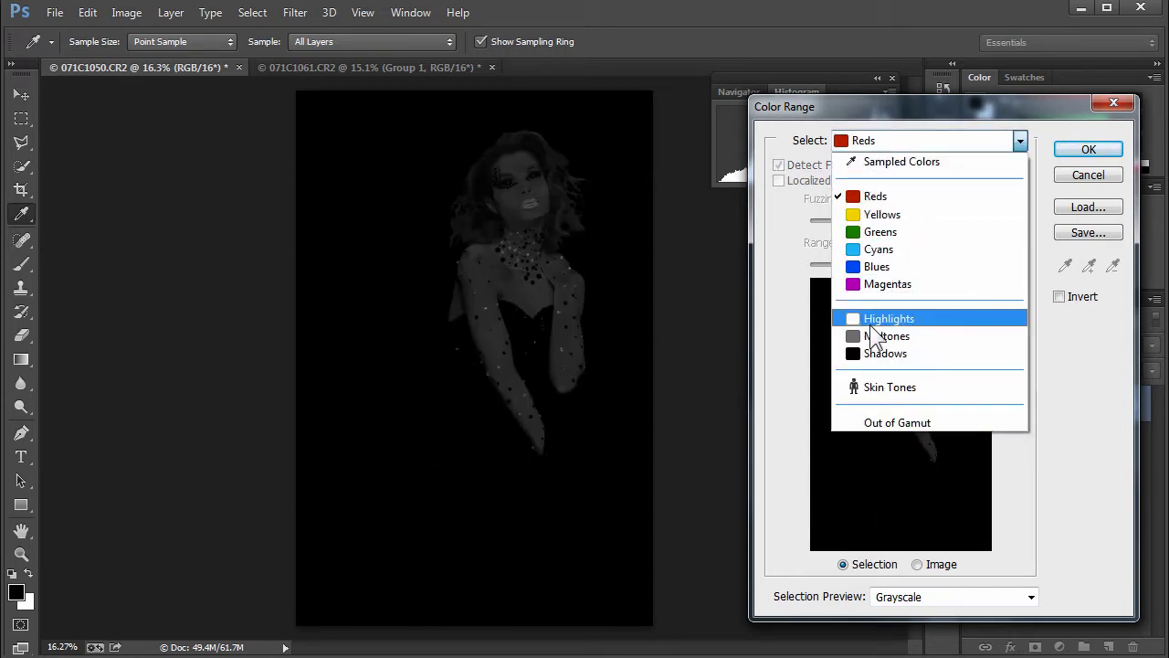
pyautogui.click(872, 320)
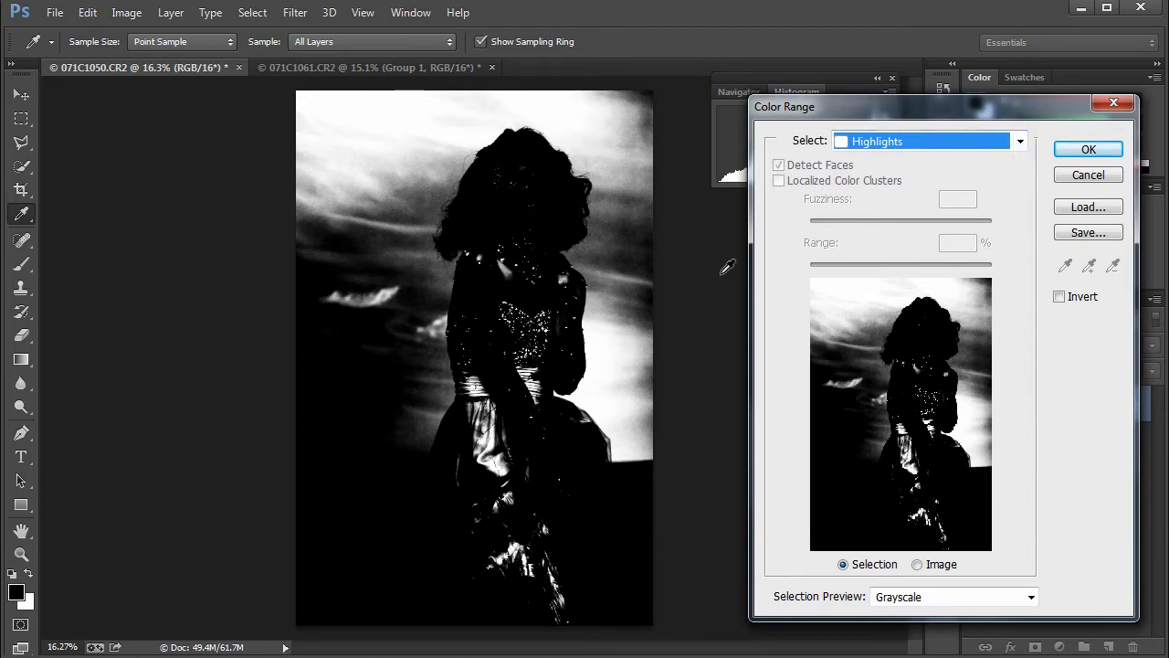
pyautogui.click(1059, 297)
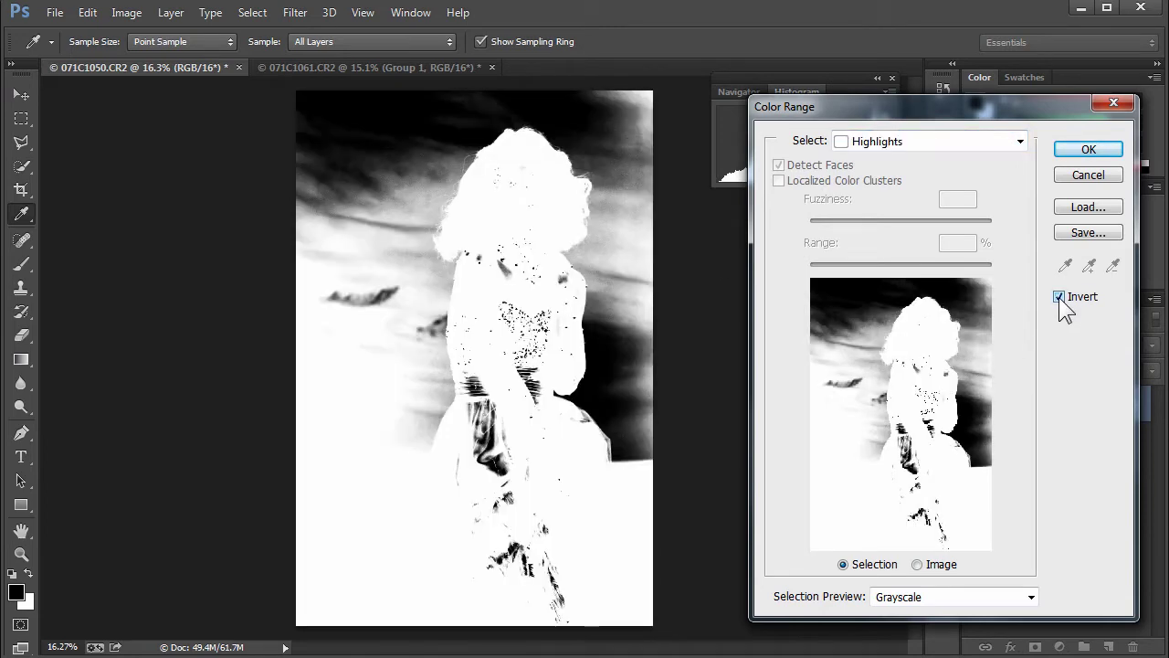
pyautogui.click(1060, 296)
pyautogui.click(1060, 297)
pyautogui.click(1060, 296)
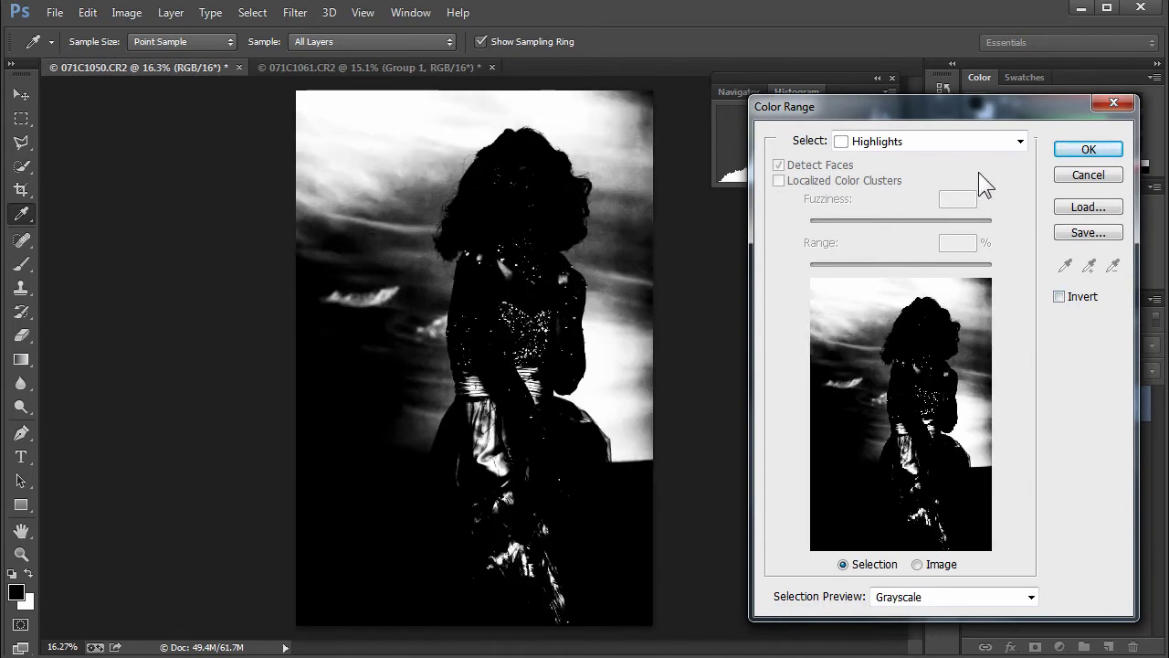
# Target Skin Tones in Color Range and compare the preview with and without Detect Faces, leaving face detection enabled.
pyautogui.click(1012, 140)
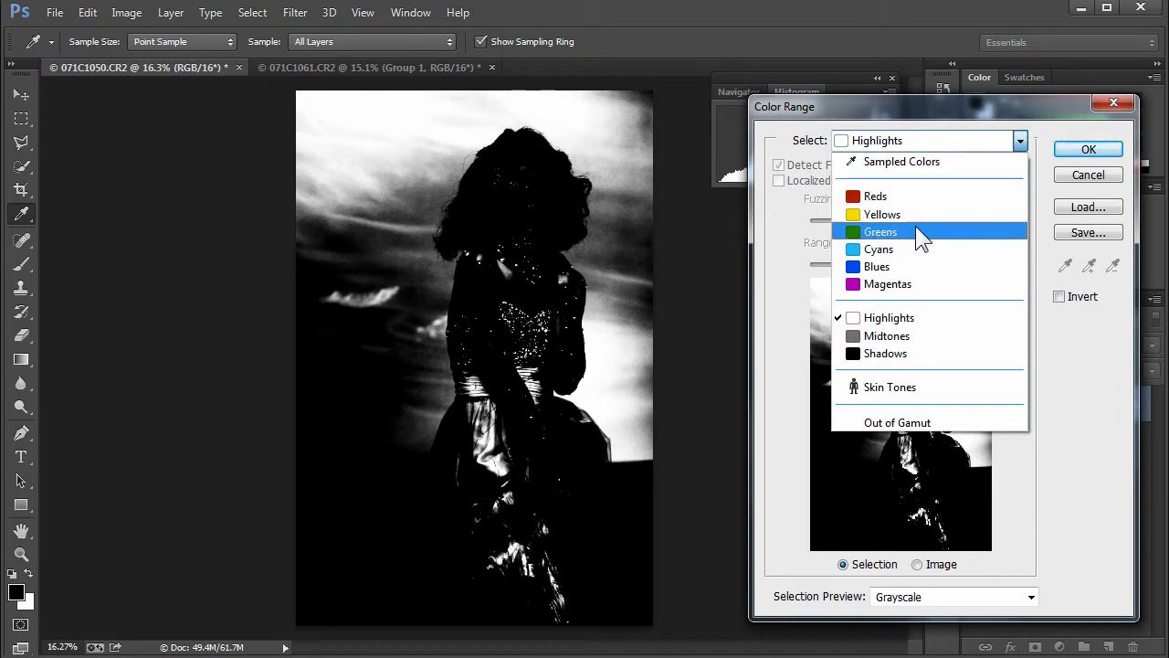
pyautogui.click(838, 392)
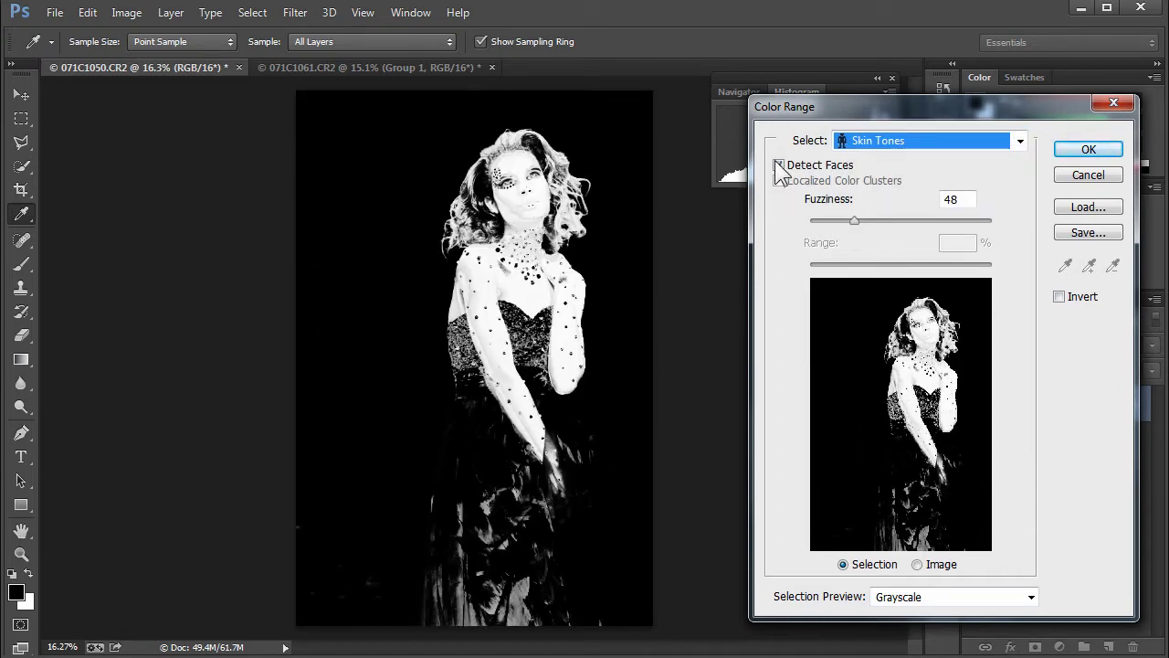
pyautogui.click(778, 165)
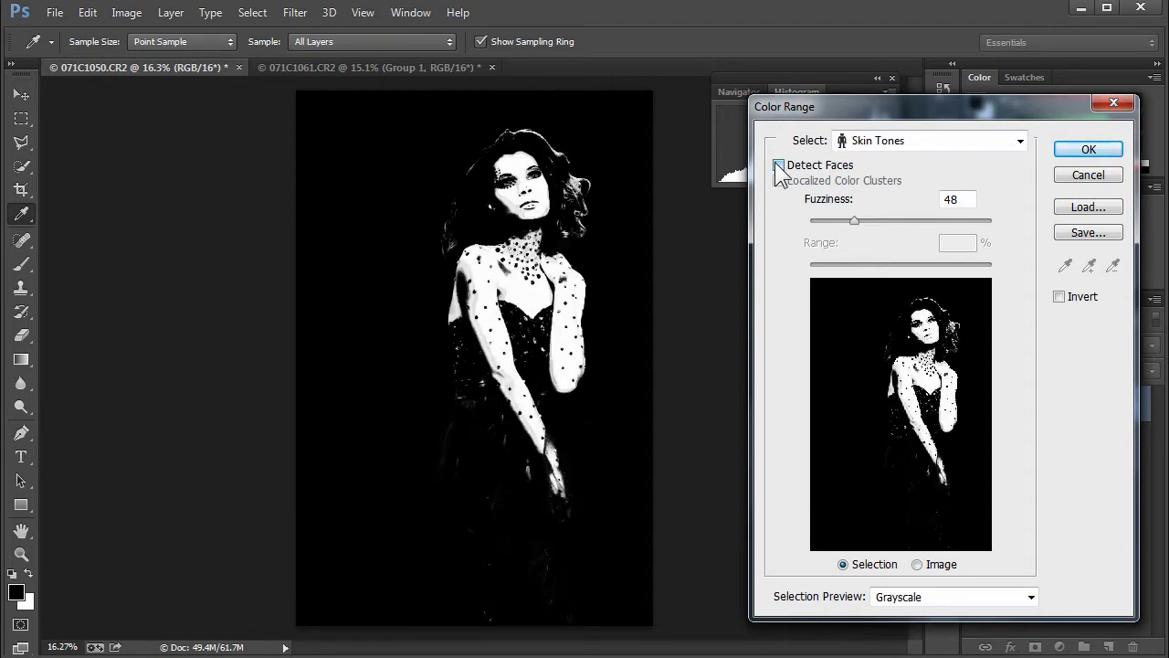
pyautogui.click(778, 165)
pyautogui.click(778, 165)
pyautogui.click(778, 165)
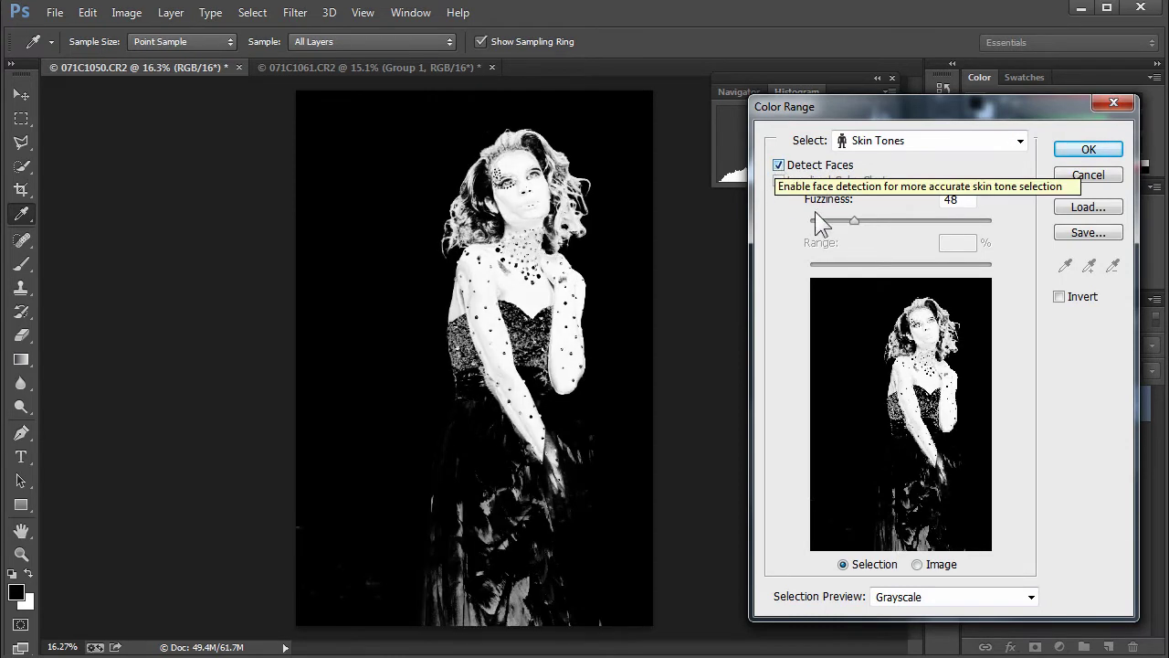
# Set the skin tone range's Fuzziness to 19 and apply it as a selection with Invert off.
pyautogui.moveTo(854, 223); pyautogui.dragTo(826, 222)
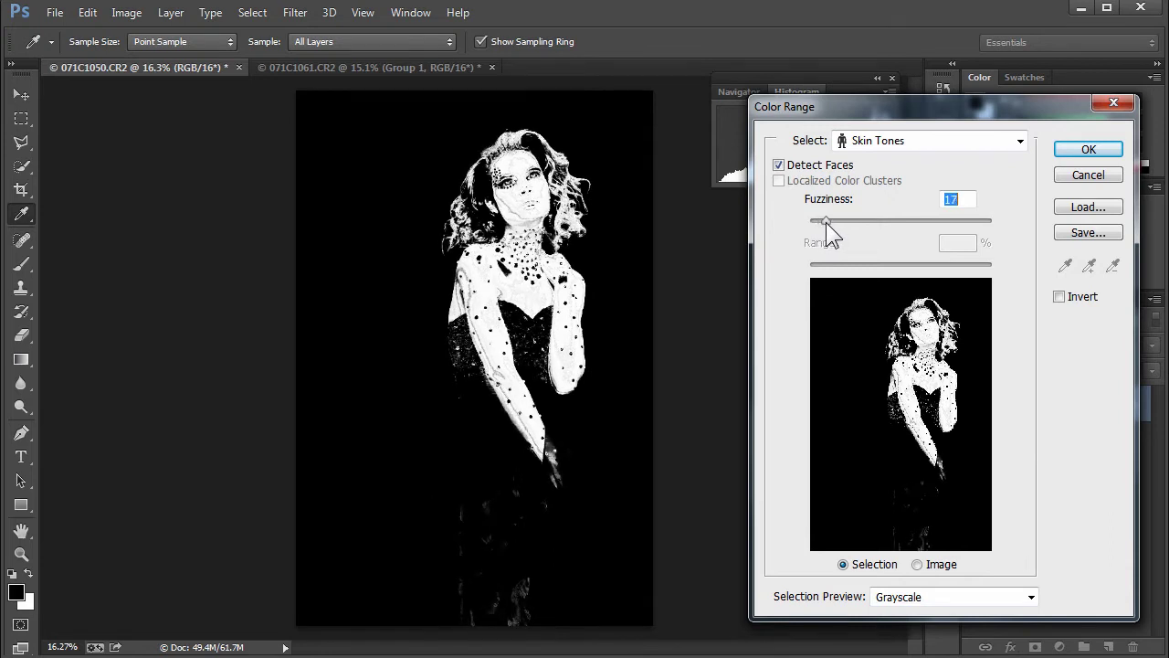
pyautogui.click(1058, 298)
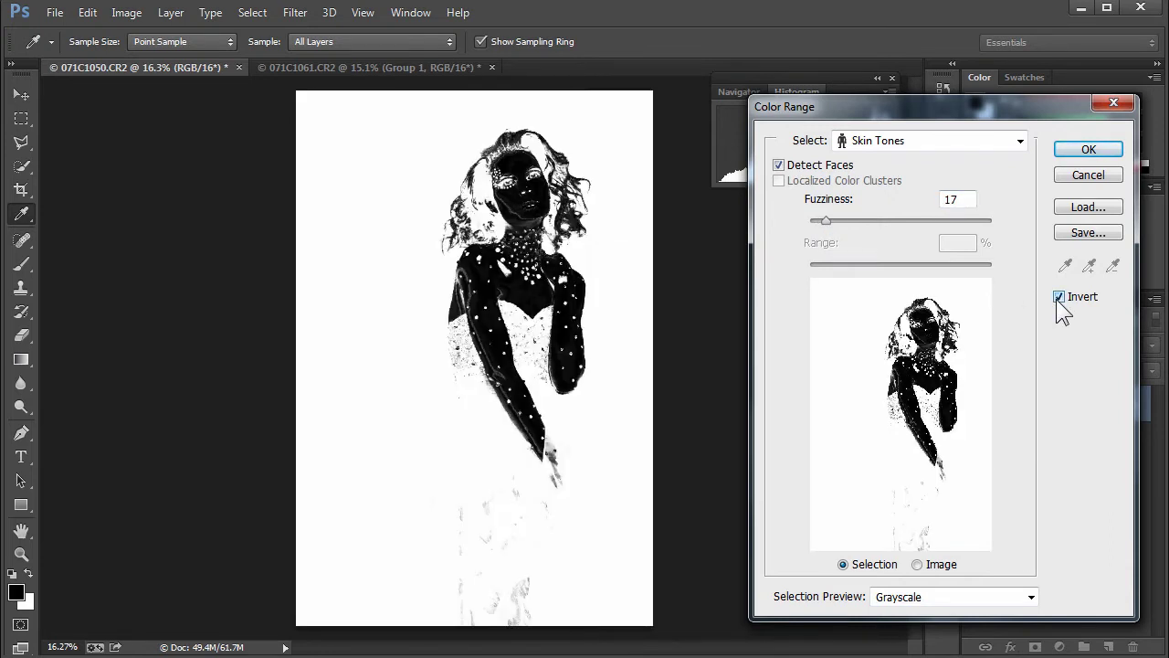
pyautogui.click(1057, 299)
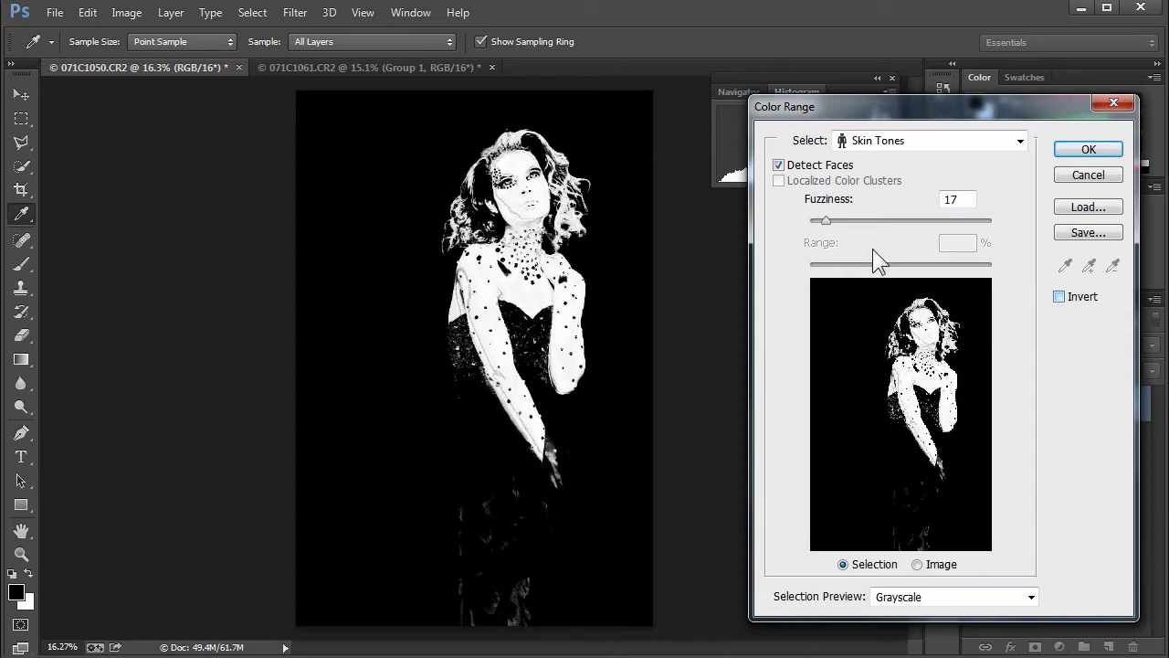
pyautogui.moveTo(826, 228); pyautogui.dragTo(829, 227)
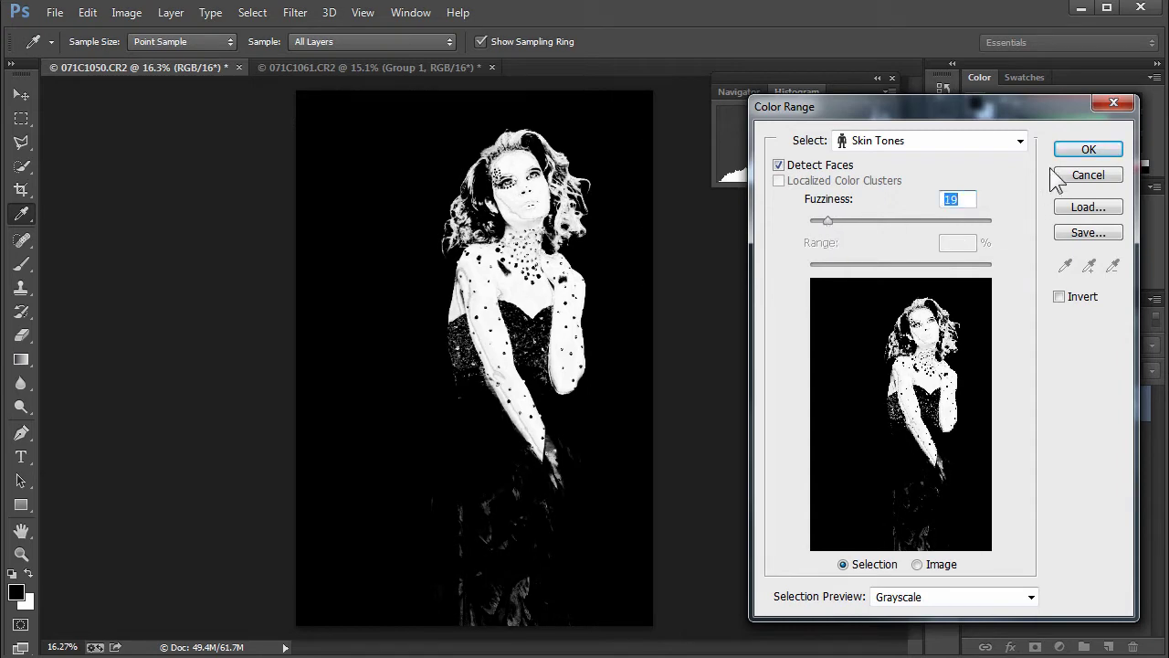
pyautogui.click(1085, 150)
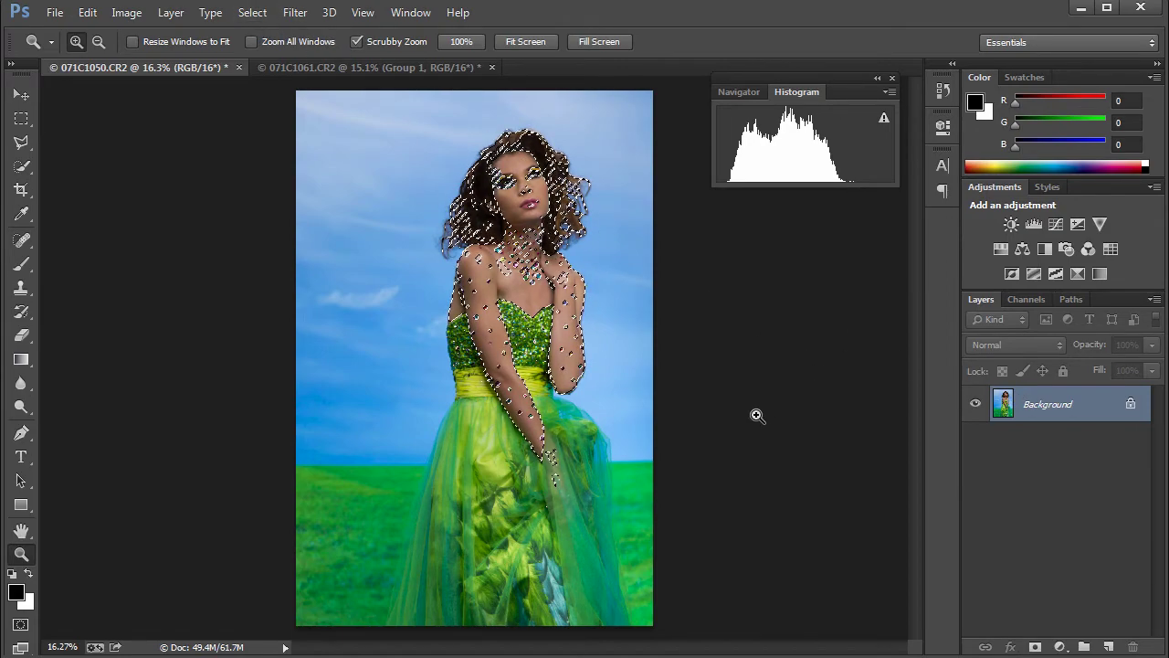
# Save the skin tone selection as a new channel named "skin" and deselect it.
pyautogui.click(261, 12)
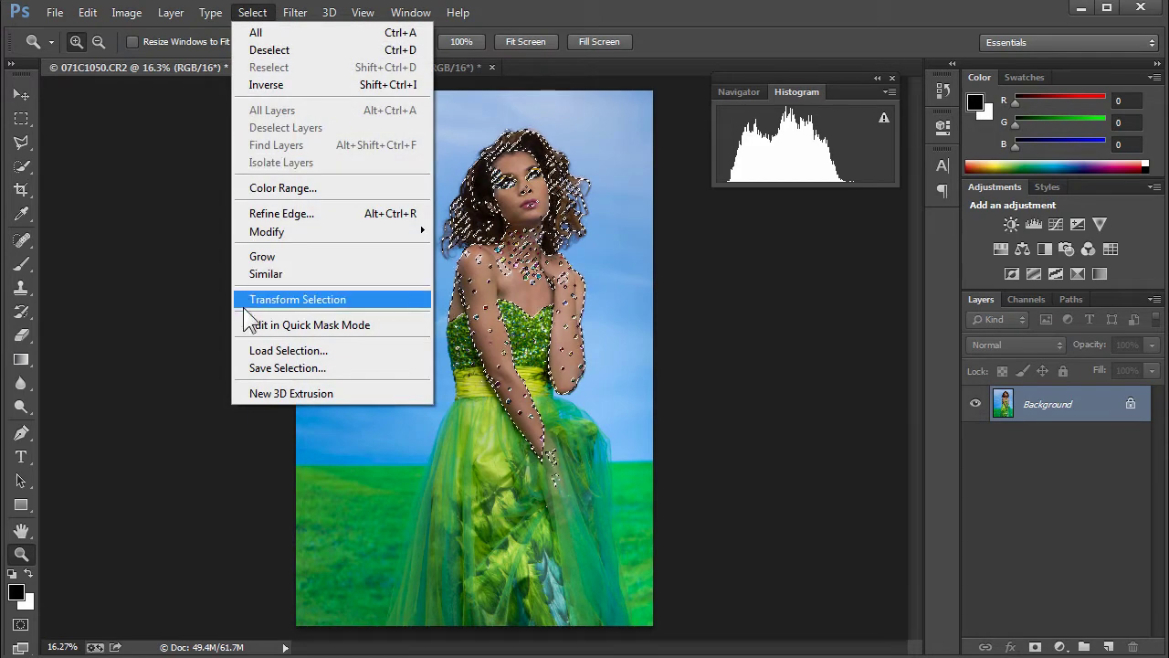
pyautogui.click(272, 367)
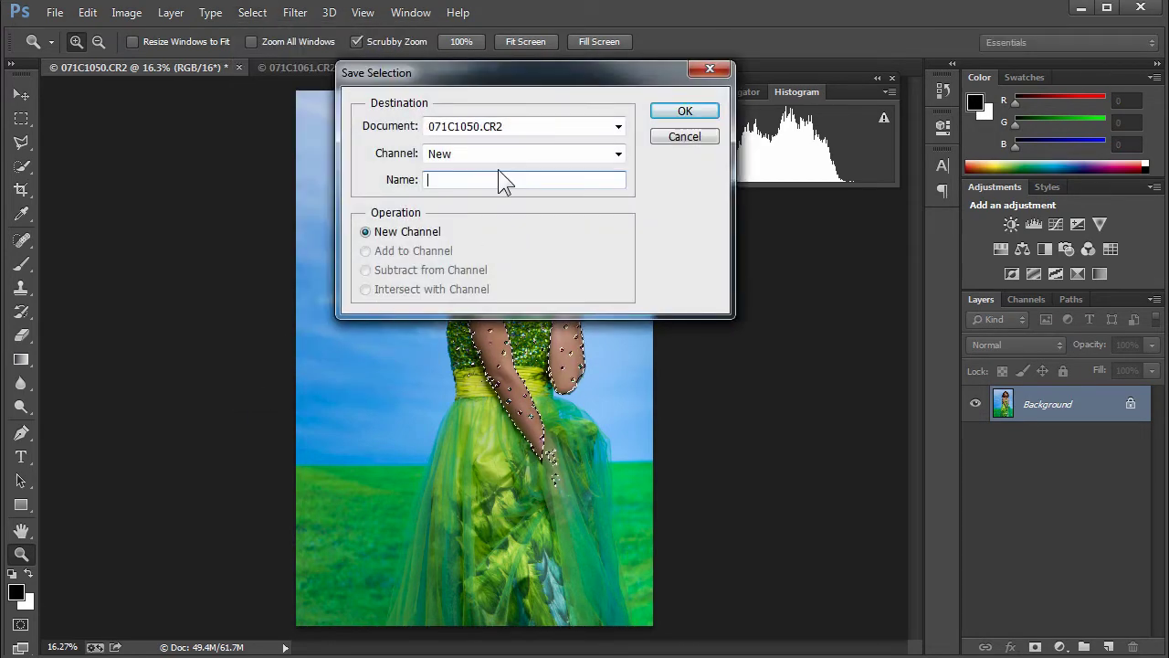
pyautogui.write('skin')
pyautogui.press('Return')
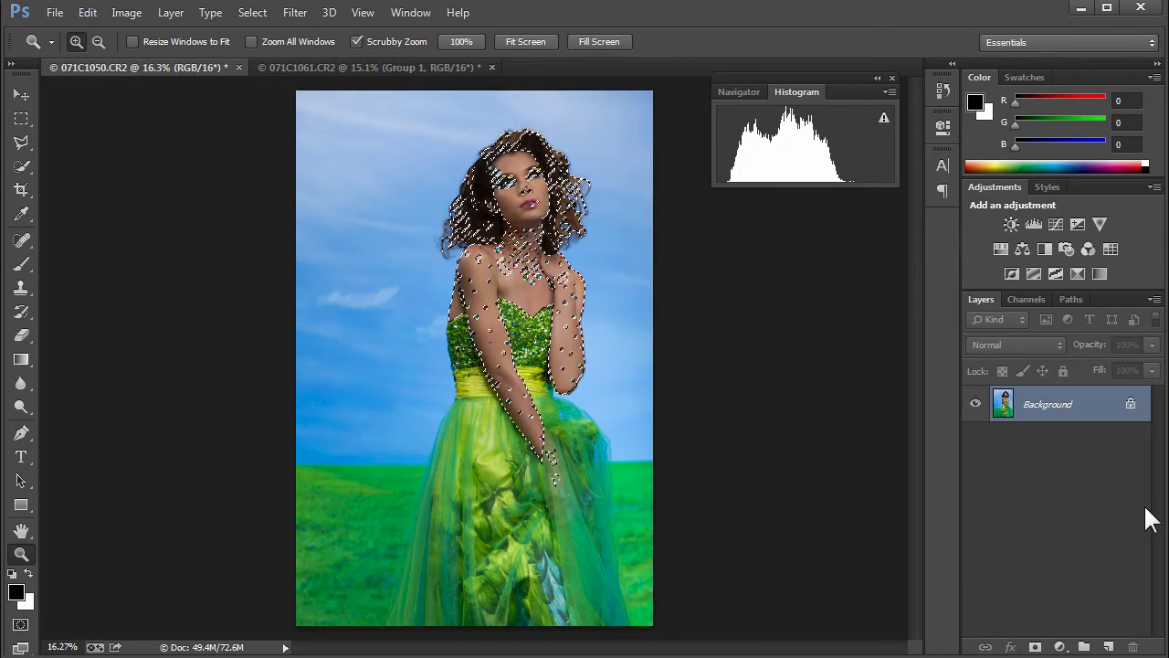
pyautogui.hotkey('ctrl', 'd')
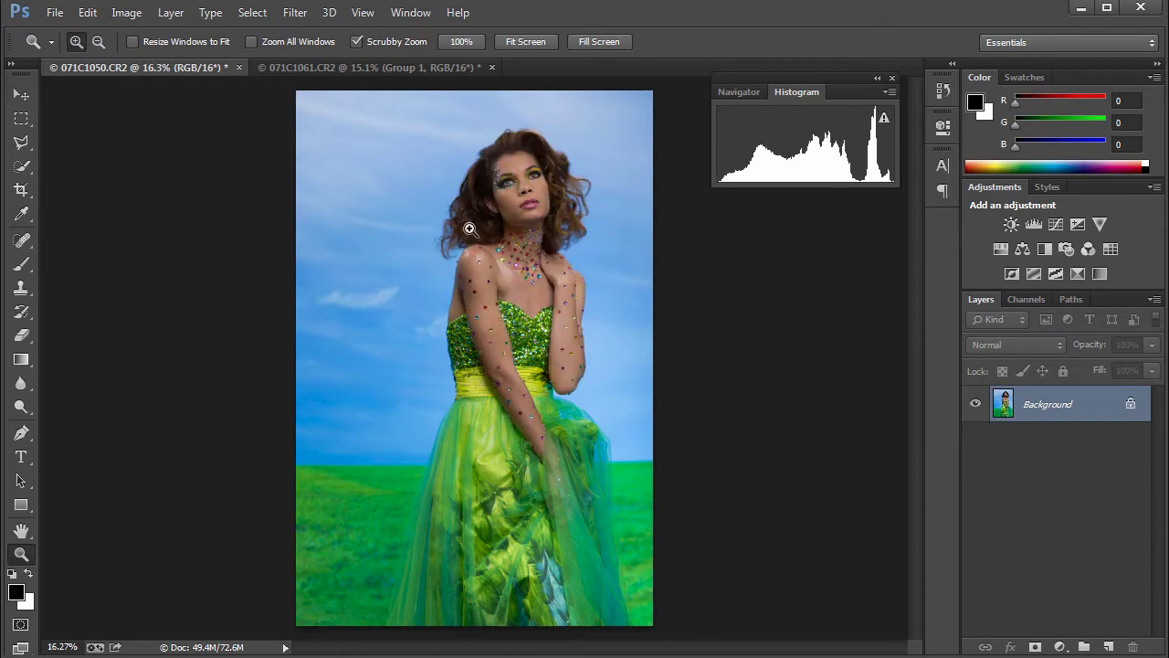
# Load the saved "skin" channel inverted as a new selection covering everything except the skin tones.
pyautogui.click(243, 14)
pyautogui.click(262, 345)
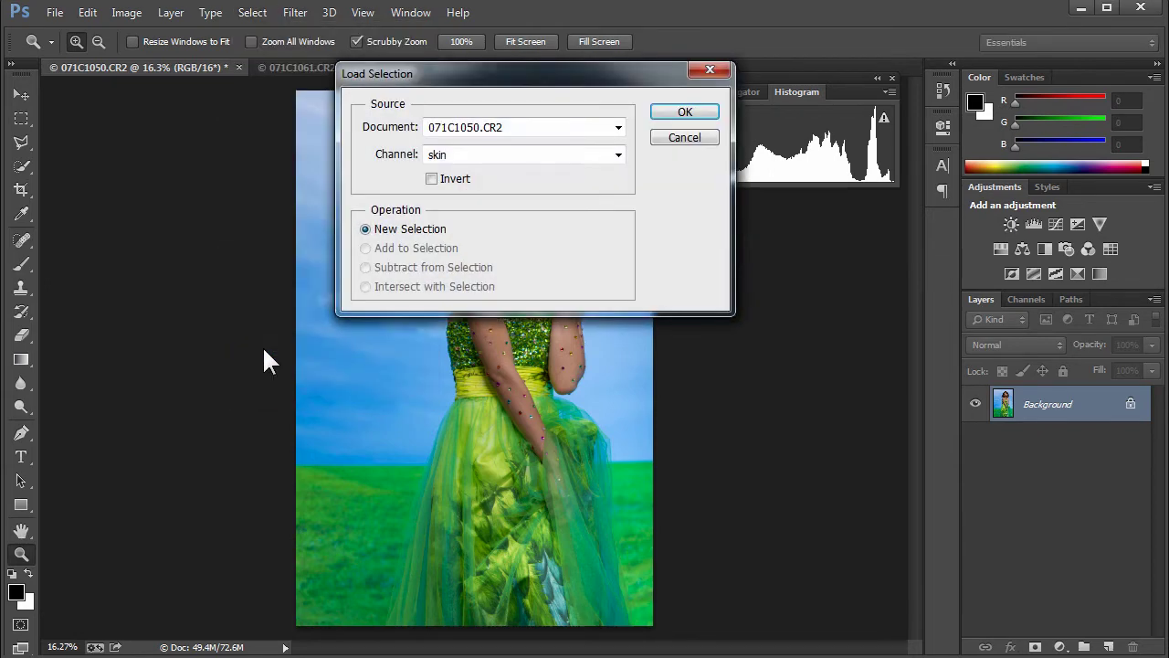
pyautogui.click(681, 113)
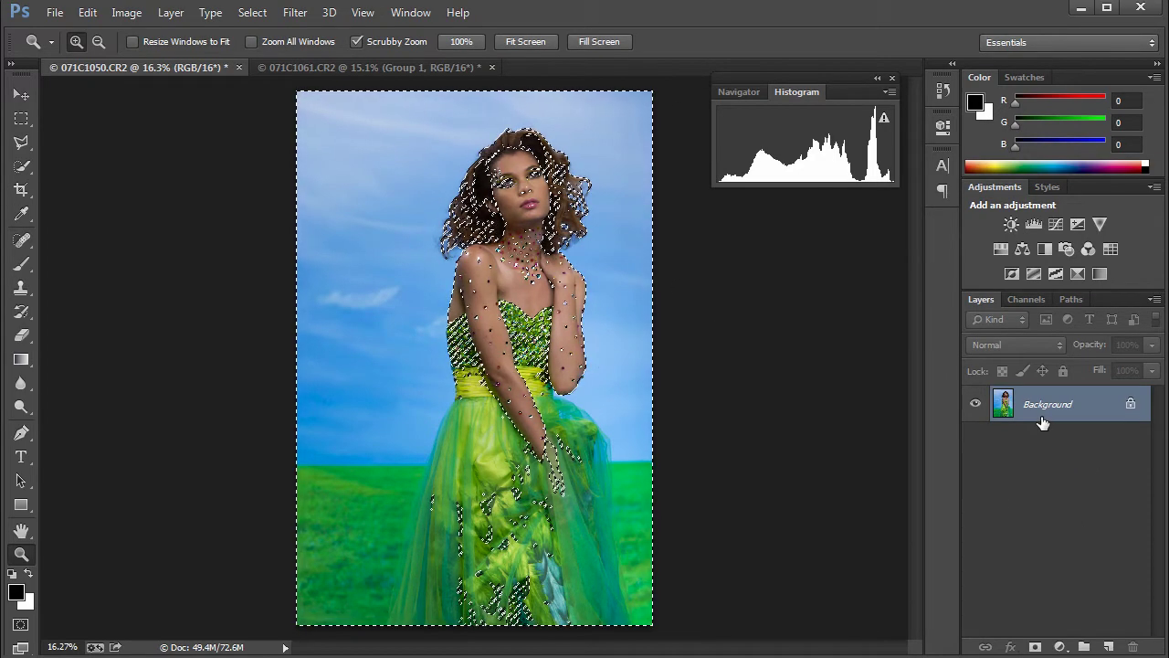
# Add a Vibrance adjustment layer to the non-skin selection with Vibrance +100 and Saturation +25.
pyautogui.click(1059, 646)
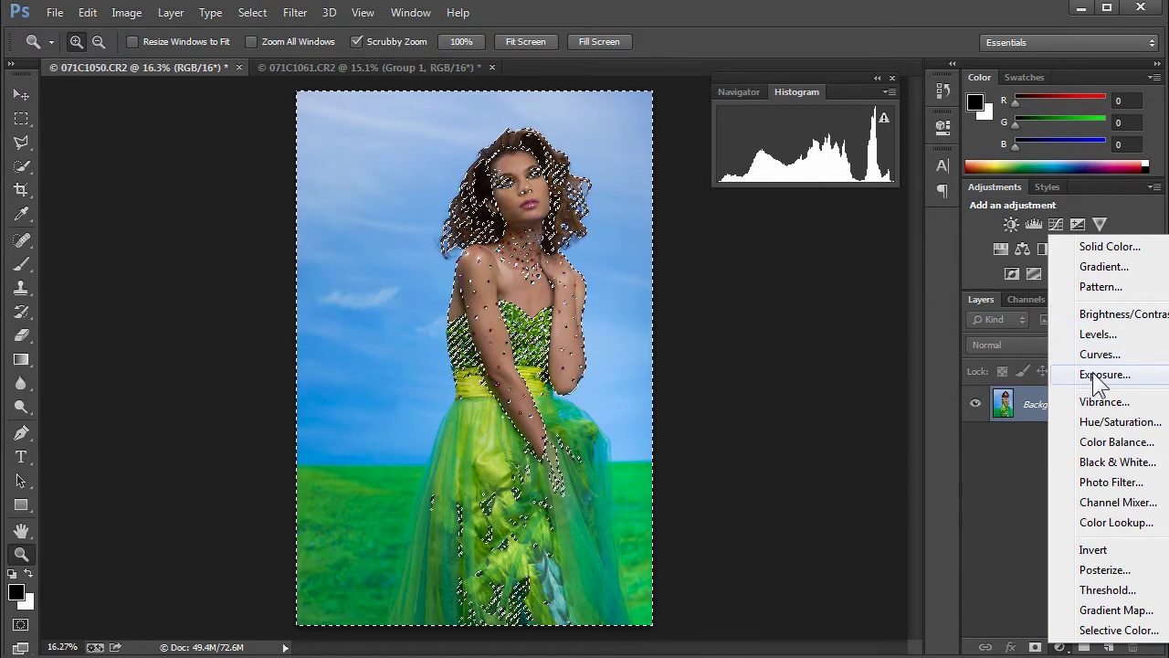
pyautogui.click(1107, 402)
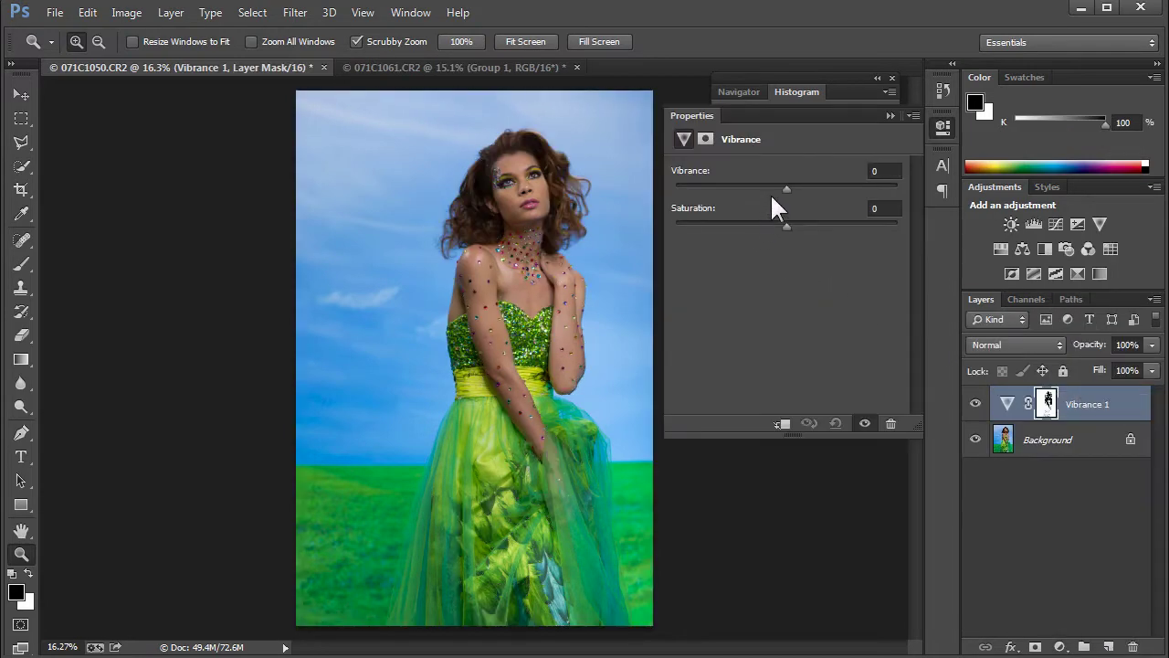
pyautogui.moveTo(783, 187); pyautogui.dragTo(943, 201)
pyautogui.moveTo(794, 221)
pyautogui.mouseDown()
pyautogui.moveTo(903, 224)
pyautogui.moveTo(732, 225)
pyautogui.moveTo(884, 228)
pyautogui.moveTo(814, 225)
pyautogui.mouseUp()
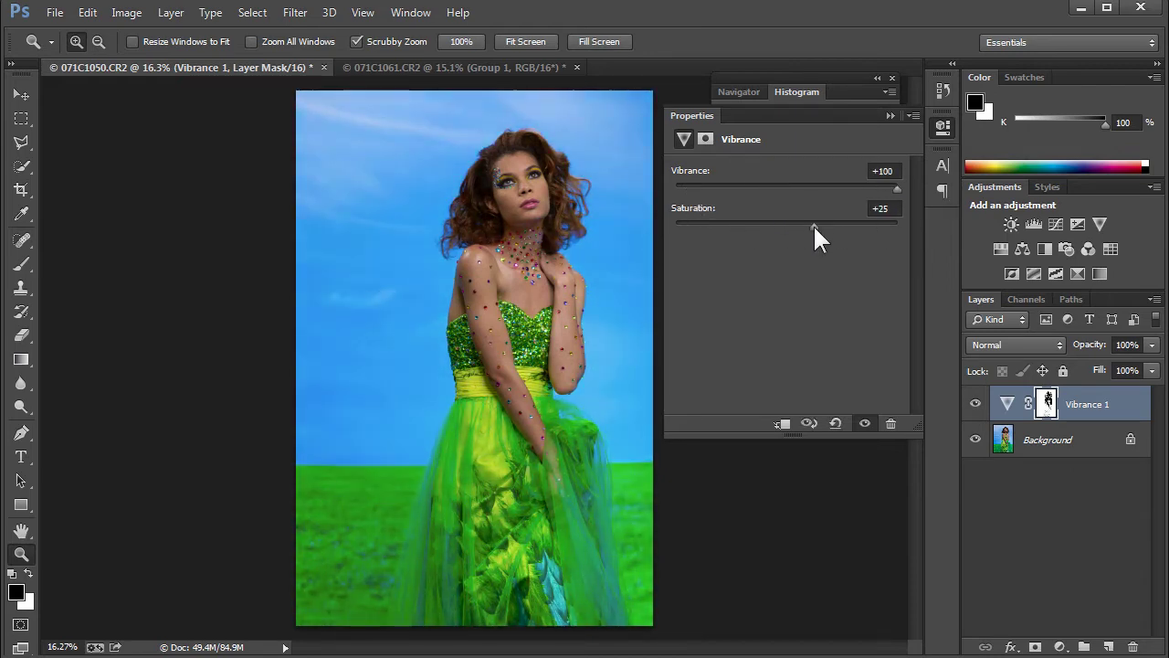
# Examine the Vibrance layer's mask as a red overlay on the portrait, then hide the overlay.
pyautogui.click(1048, 400)
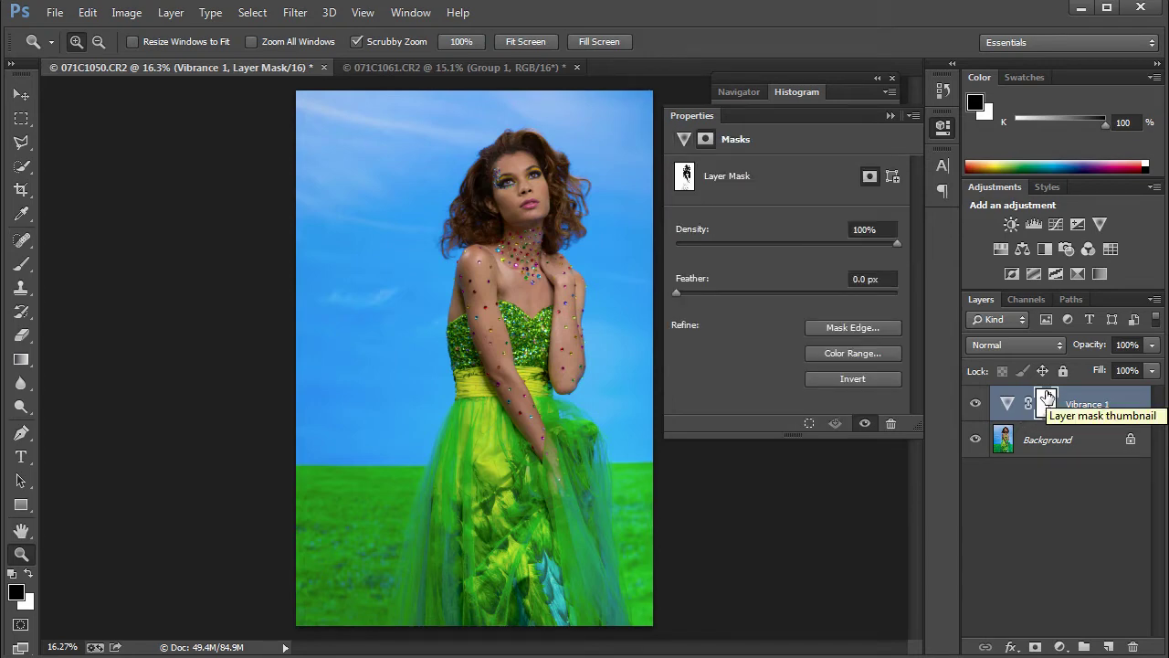
pyautogui.press('\\')
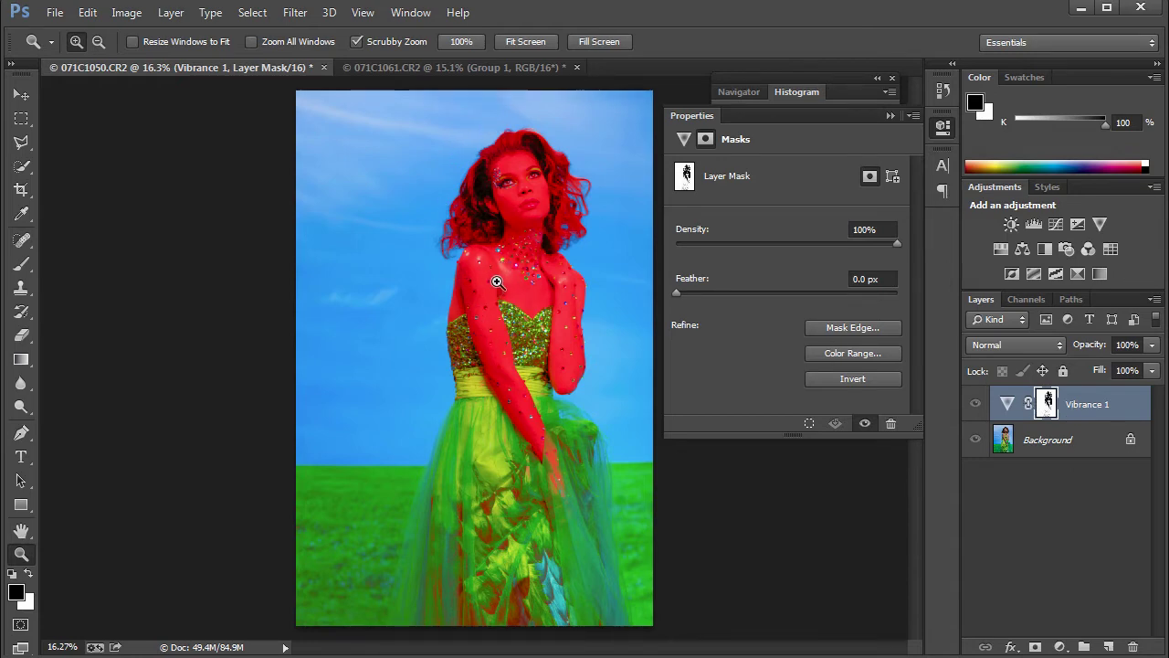
pyautogui.moveTo(497, 282); pyautogui.dragTo(524, 313)
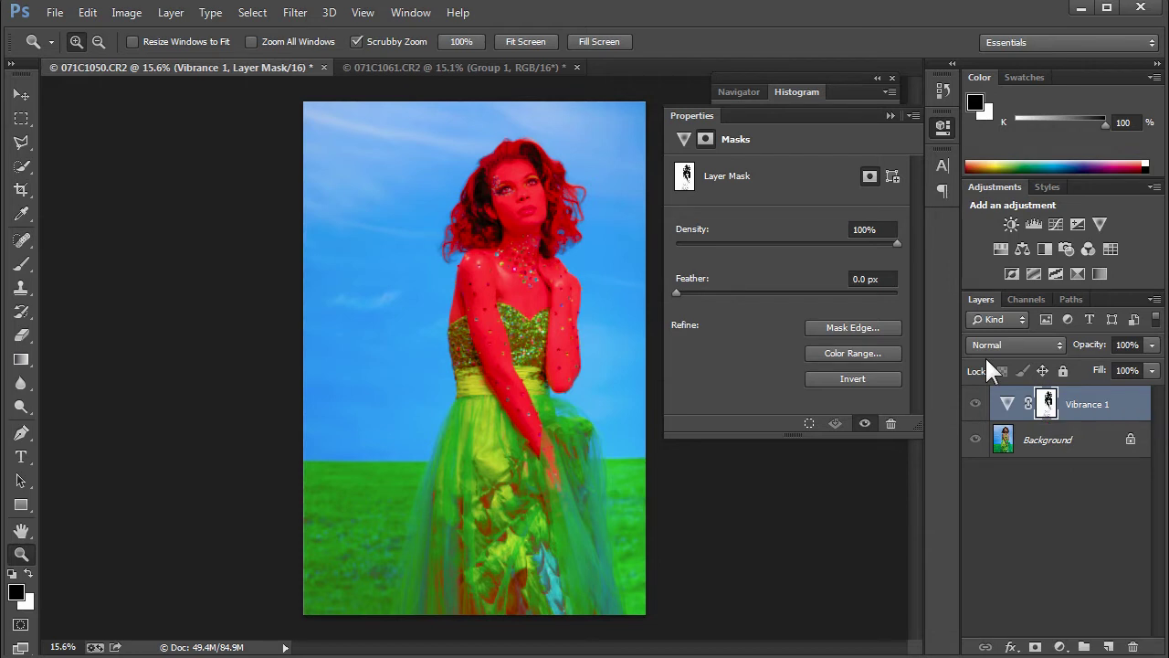
pyautogui.press('\\')
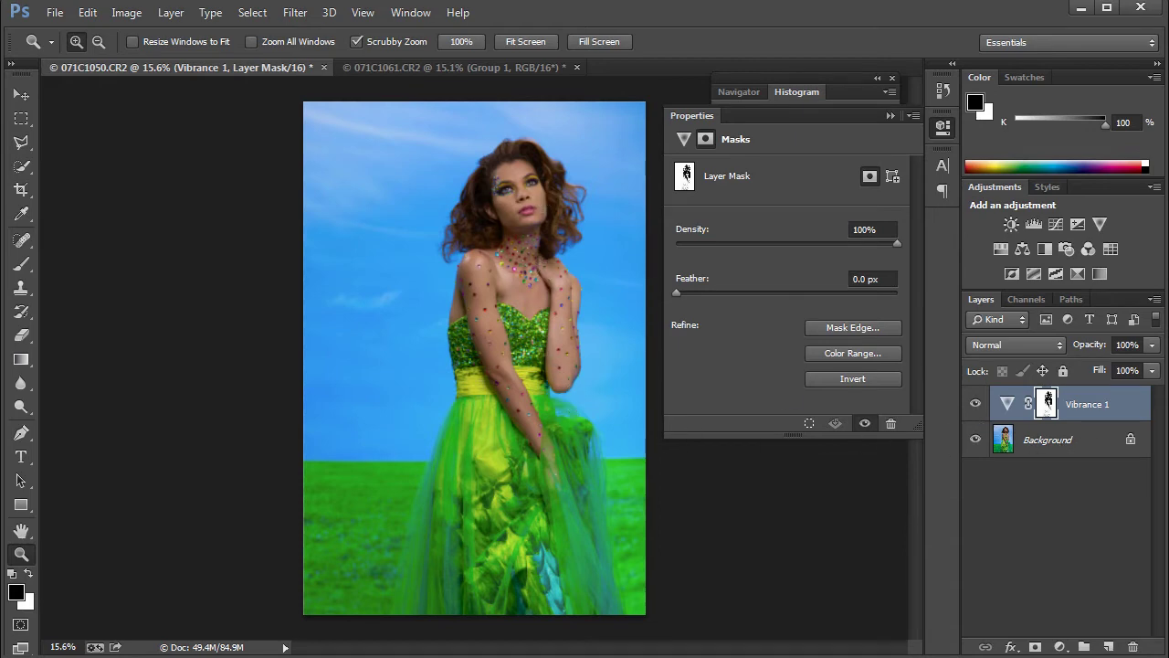
# Load the inverted Vibrance 1 mask as a new selection of the skin and add a Curves adjustment layer to it.
pyautogui.click(253, 13)
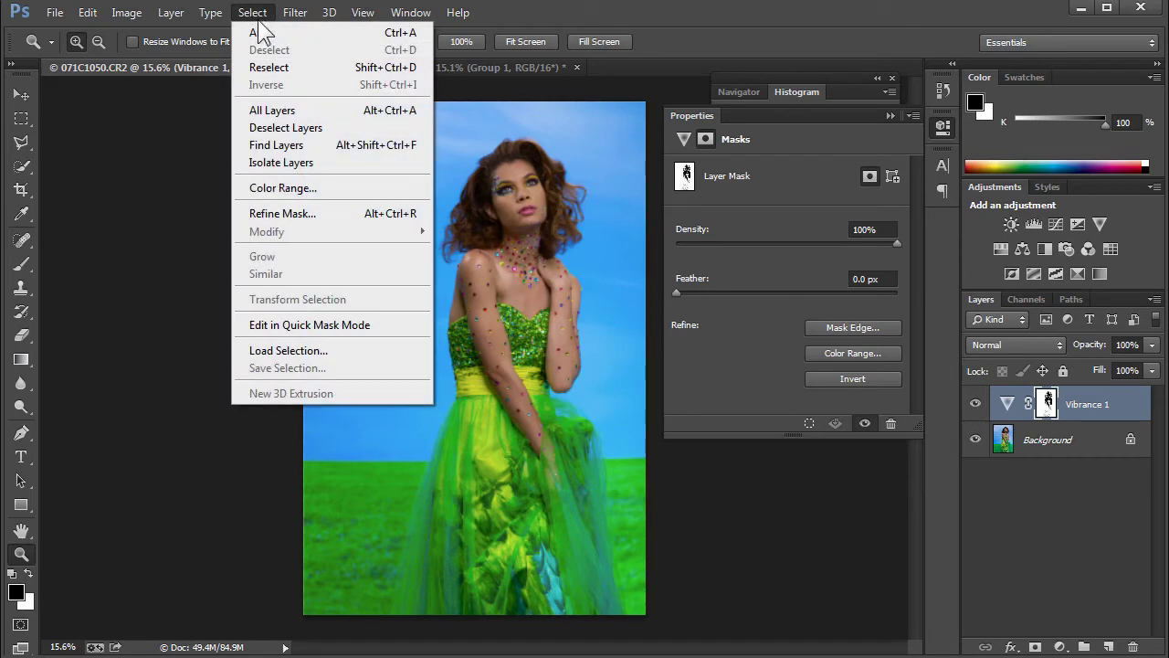
pyautogui.click(267, 350)
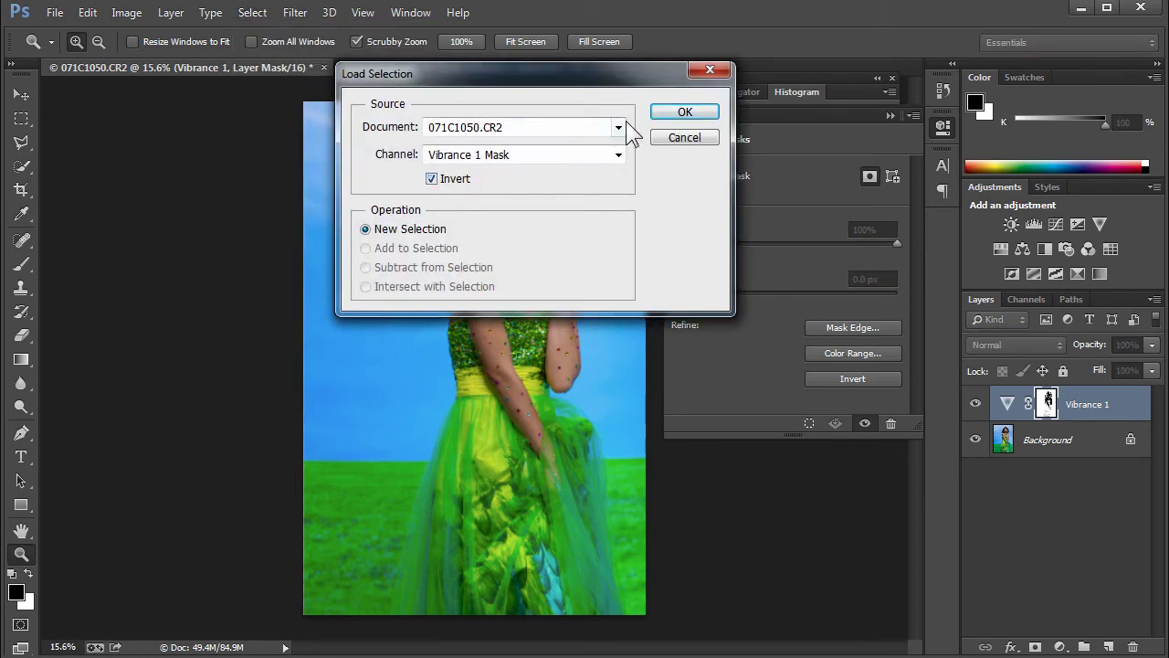
pyautogui.click(676, 114)
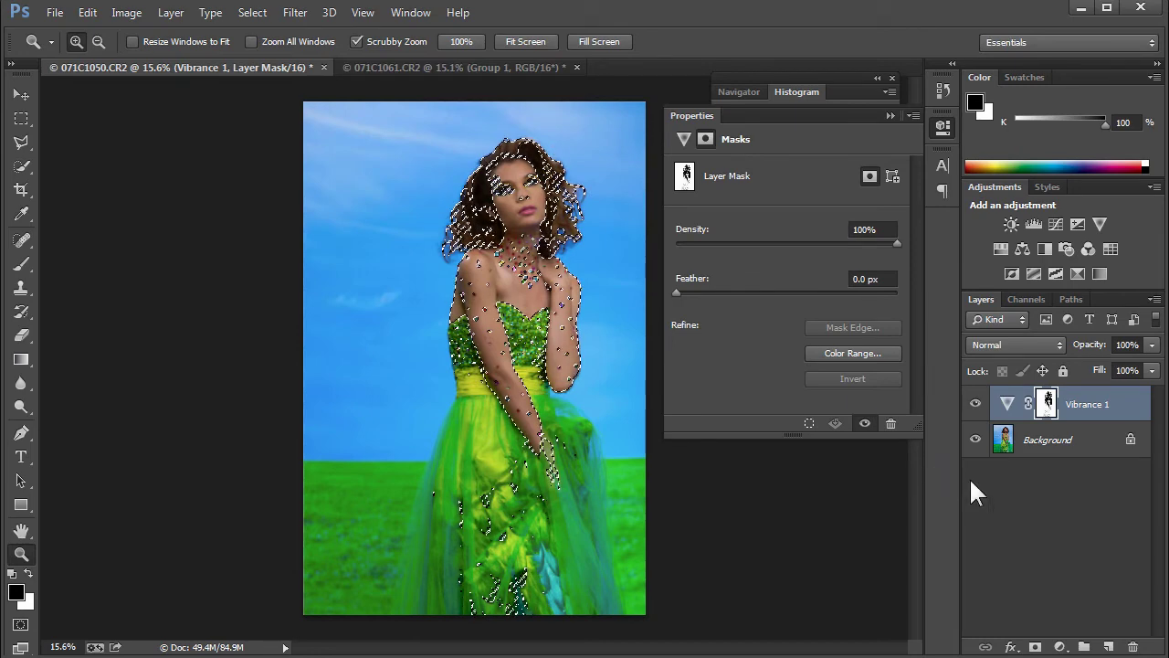
pyautogui.click(1060, 647)
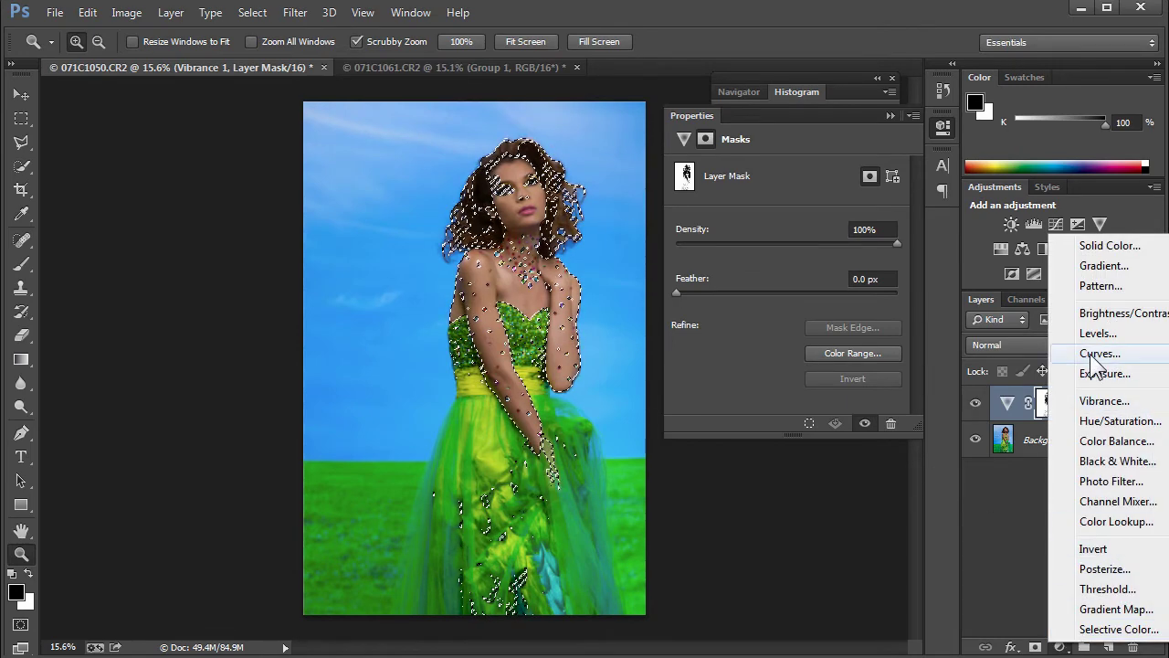
pyautogui.click(1092, 353)
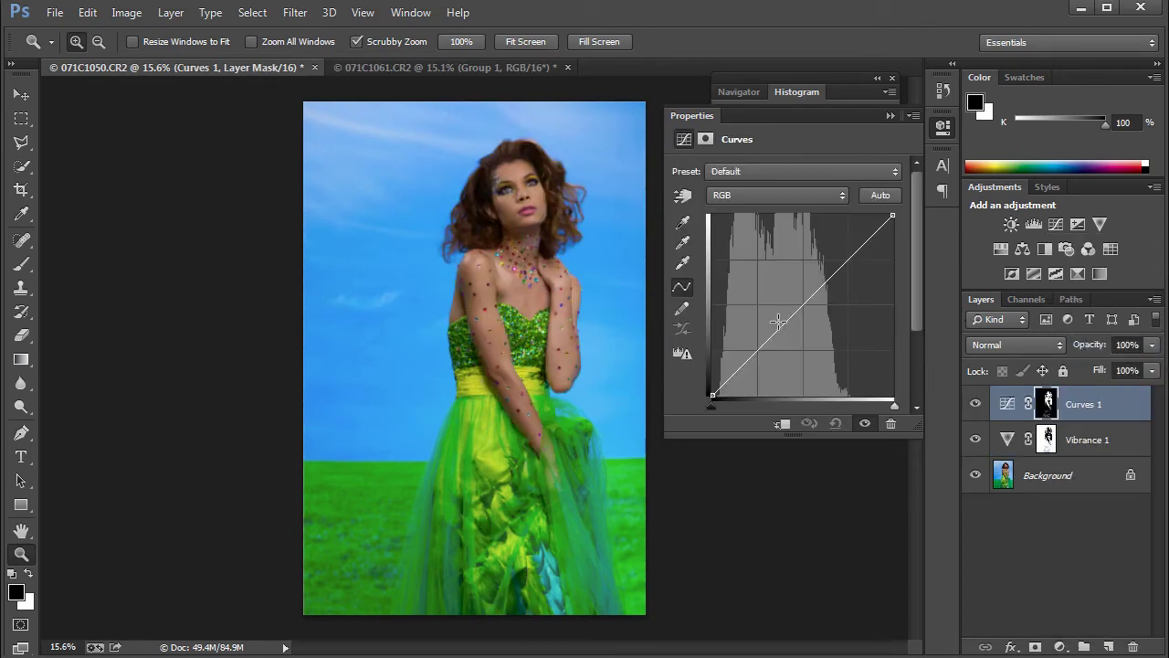
# Try darkening the skin heavily with the RGB curve, inspect the shoulder up close, and return the curve to a straight line.
pyautogui.moveTo(807, 311); pyautogui.dragTo(836, 362)
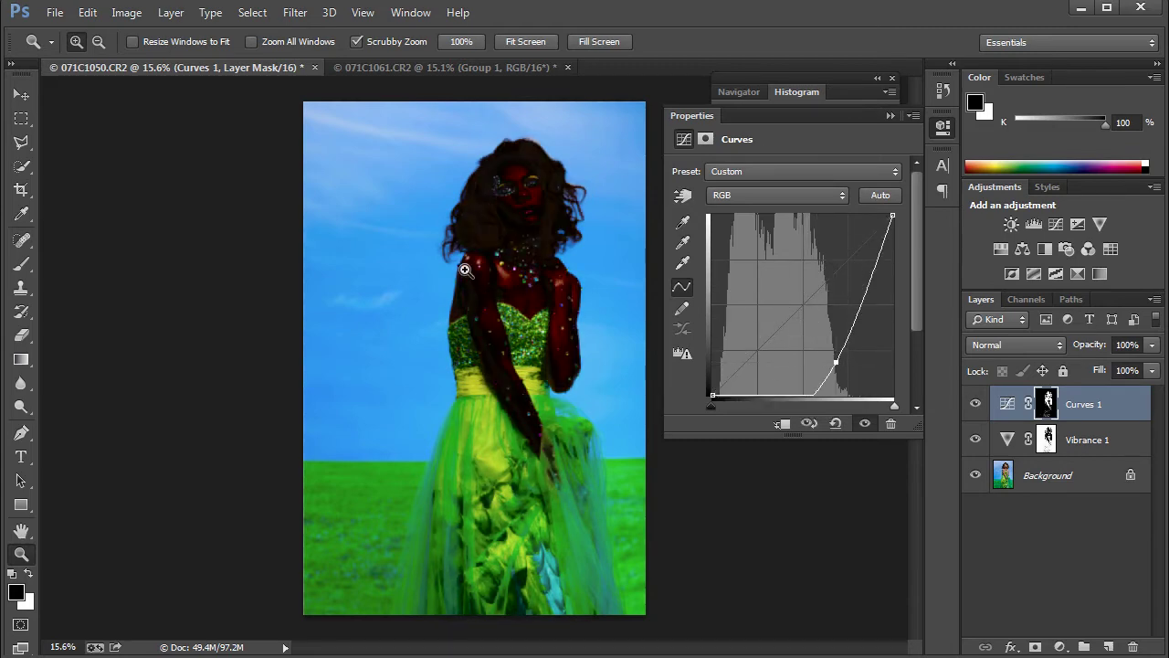
pyautogui.moveTo(465, 270); pyautogui.dragTo(465, 270)
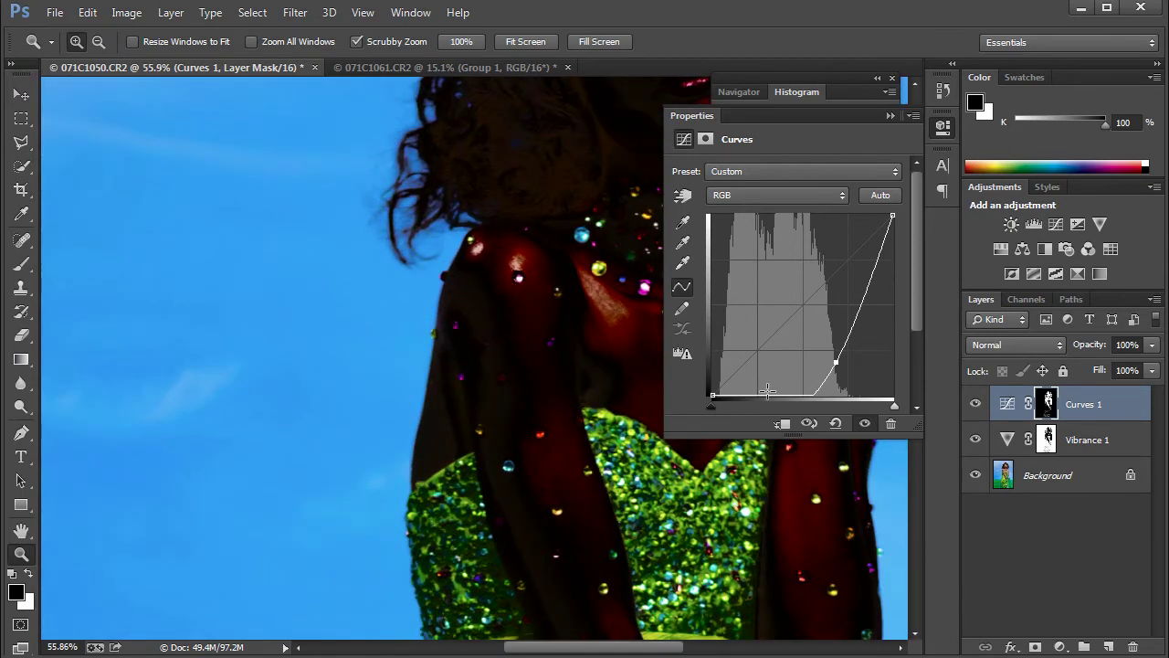
pyautogui.moveTo(836, 362); pyautogui.dragTo(805, 303)
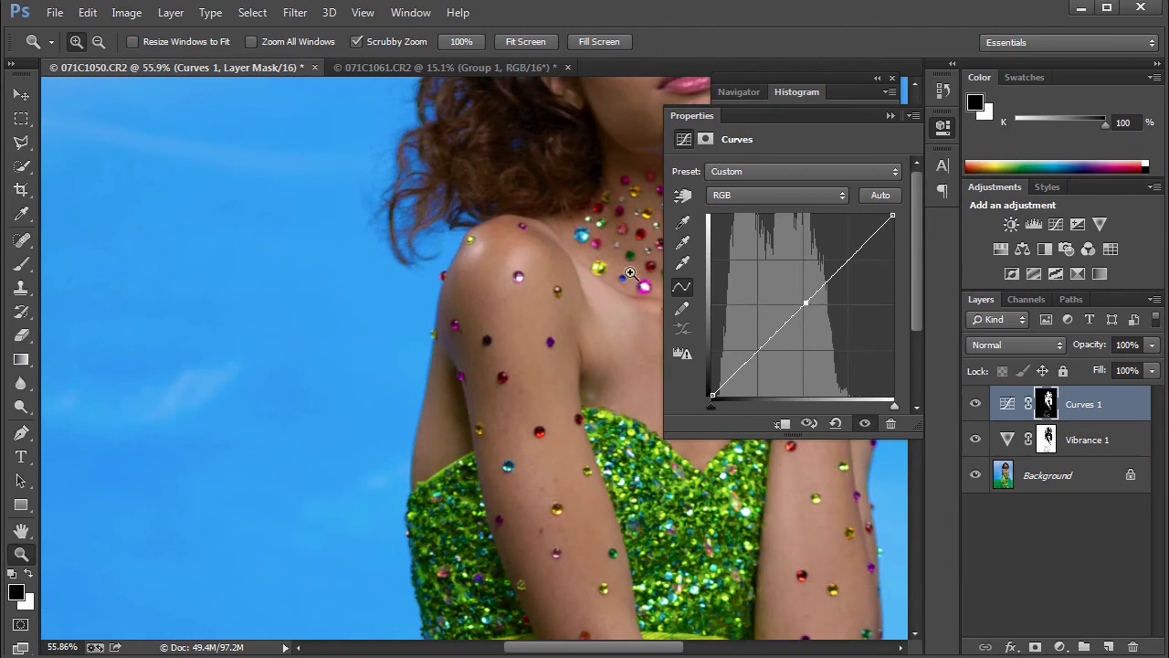
# Try lifting the curve's midtones slightly to brighten the neck and arms, and straighten the curve again.
pyautogui.moveTo(632, 274); pyautogui.dragTo(309, 295)
pyautogui.scroll(-3, 523, 283)
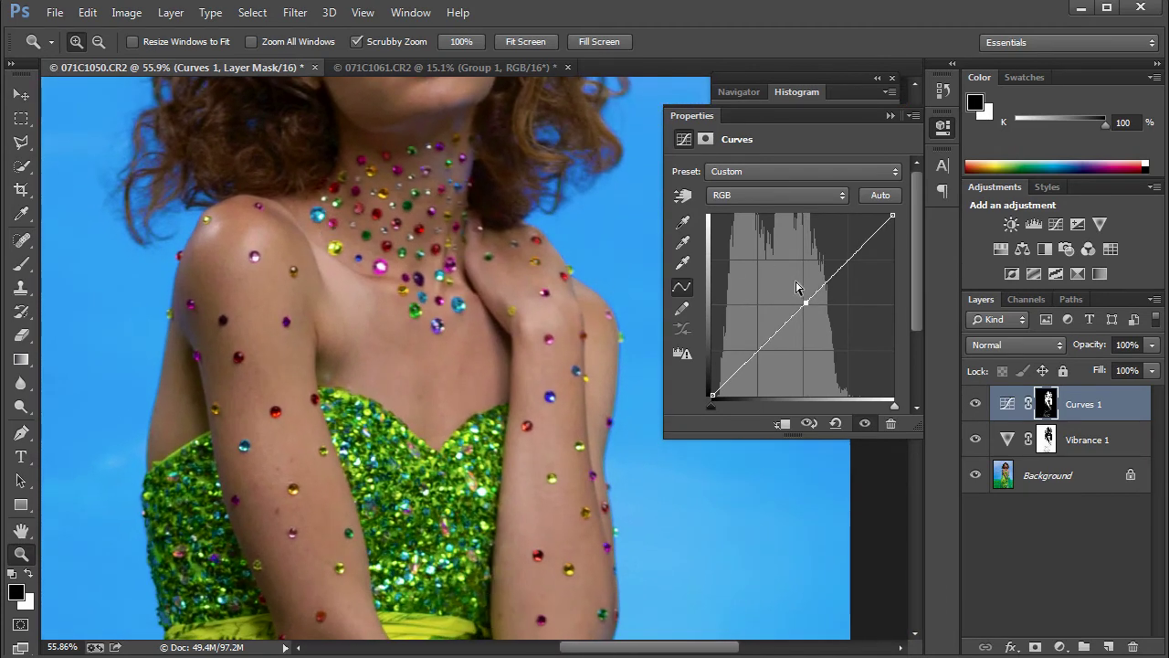
pyautogui.moveTo(802, 302)
pyautogui.mouseDown()
pyautogui.moveTo(849, 249)
pyautogui.moveTo(743, 361)
pyautogui.moveTo(804, 303)
pyautogui.moveTo(798, 294)
pyautogui.mouseUp()
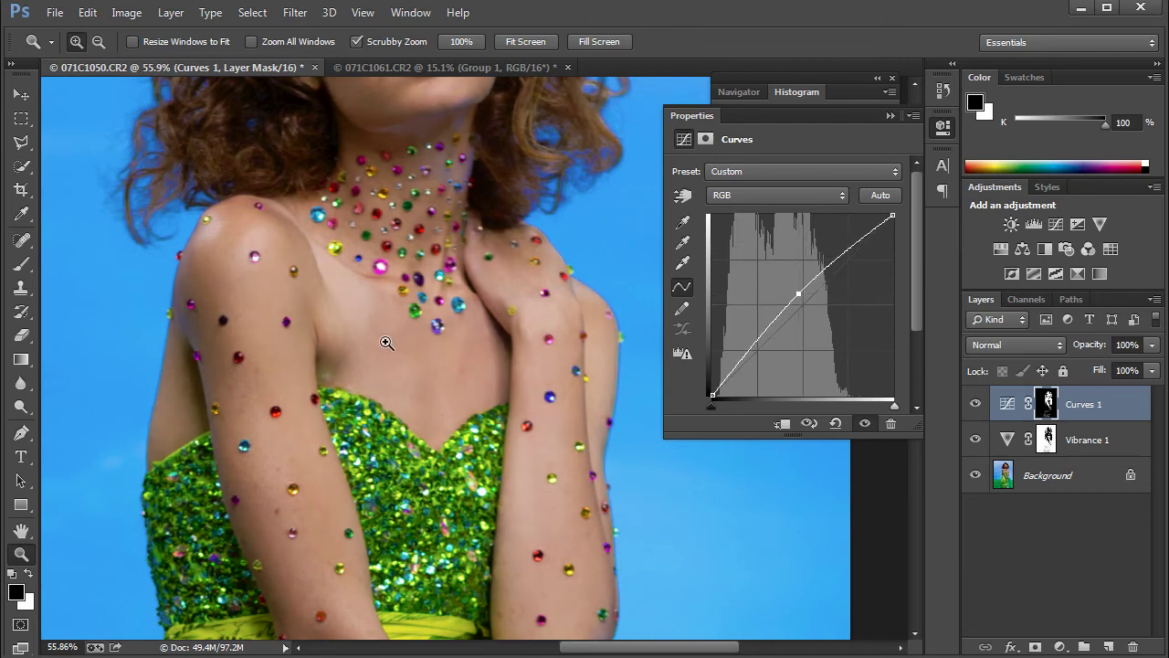
pyautogui.moveTo(369, 361); pyautogui.dragTo(447, 334)
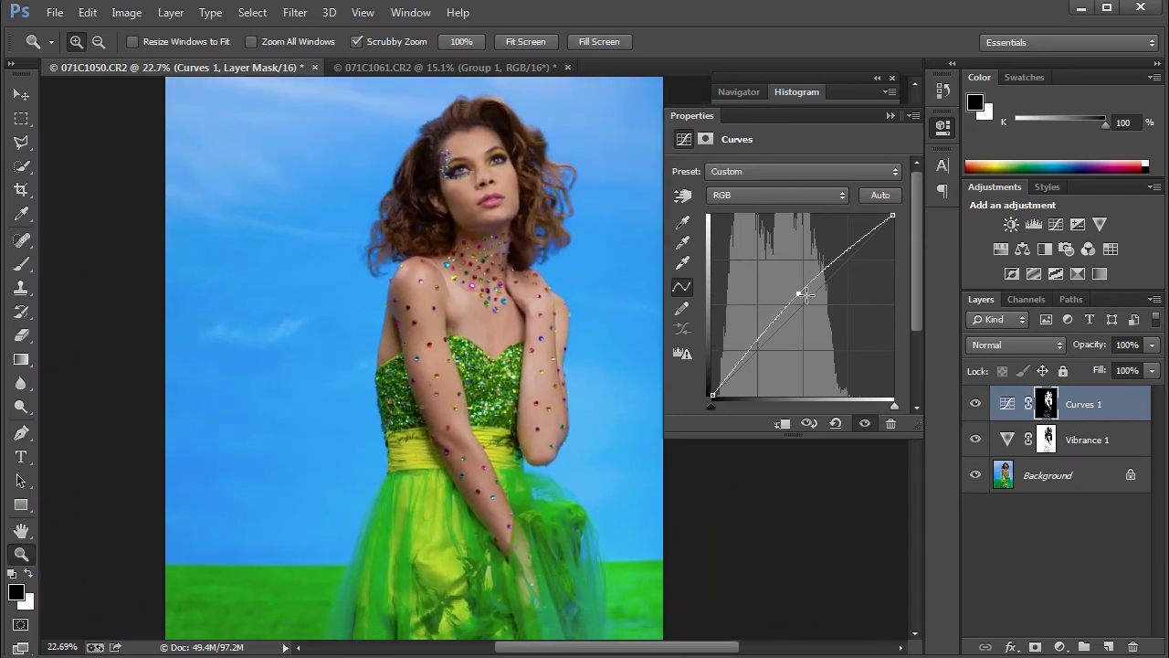
pyautogui.moveTo(805, 294); pyautogui.dragTo(800, 306)
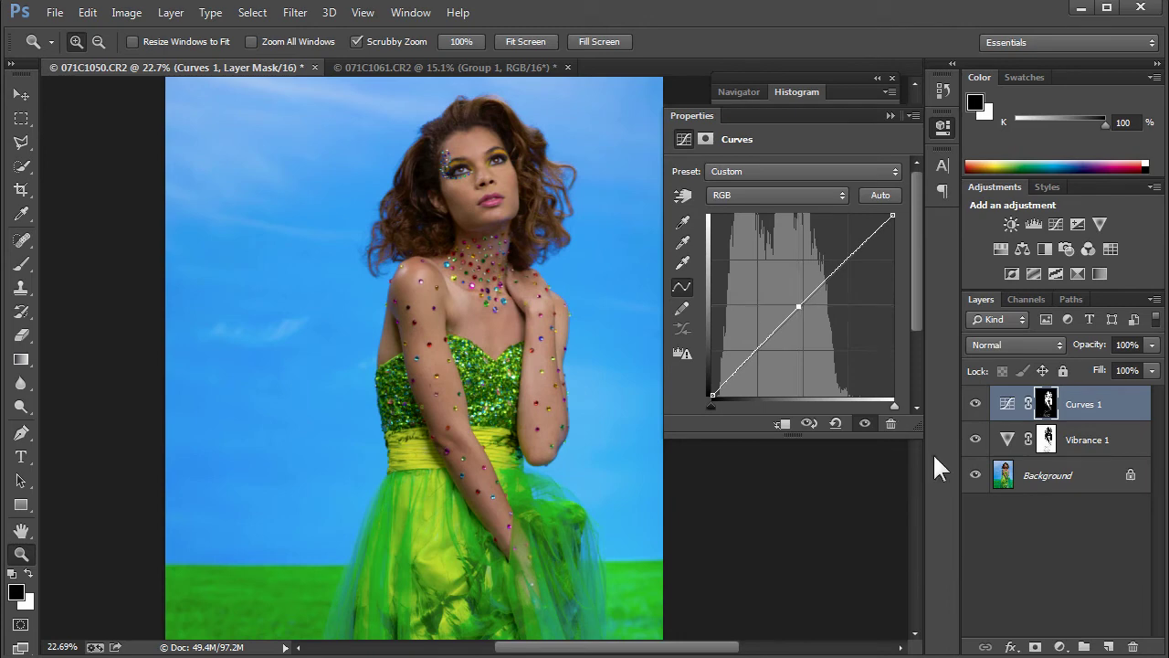
# Display the Curves 1 layer's mask as a red overlay on the portrait.
pyautogui.click(1048, 404)
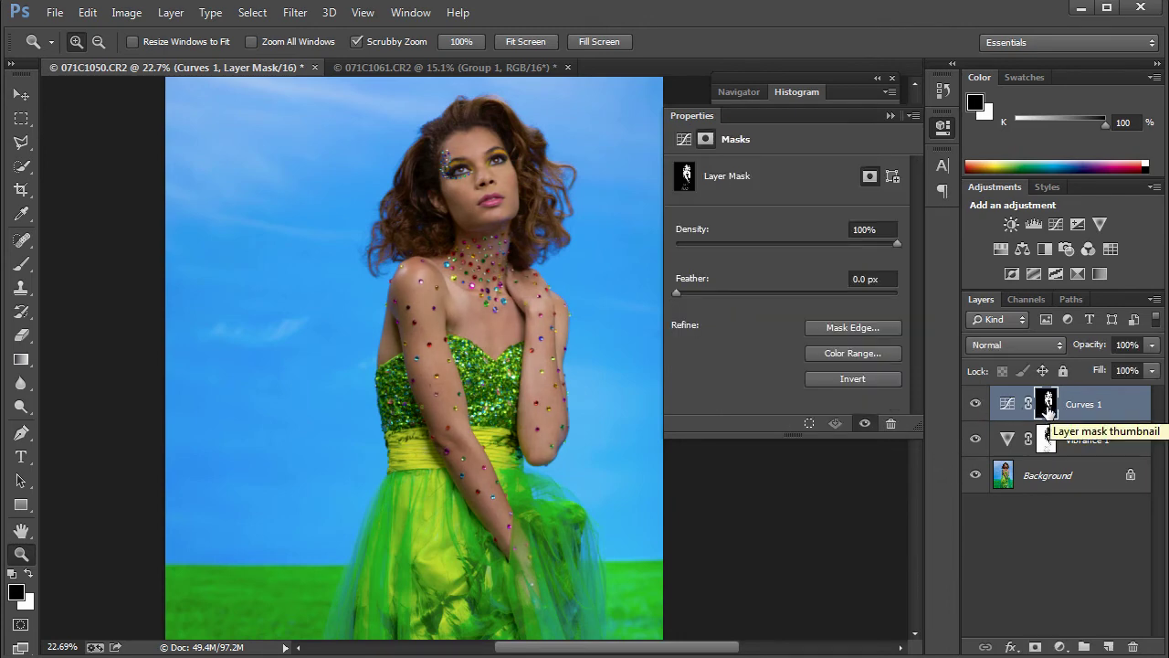
pyautogui.press('\\')
pyautogui.press('\\')
pyautogui.press('\\')
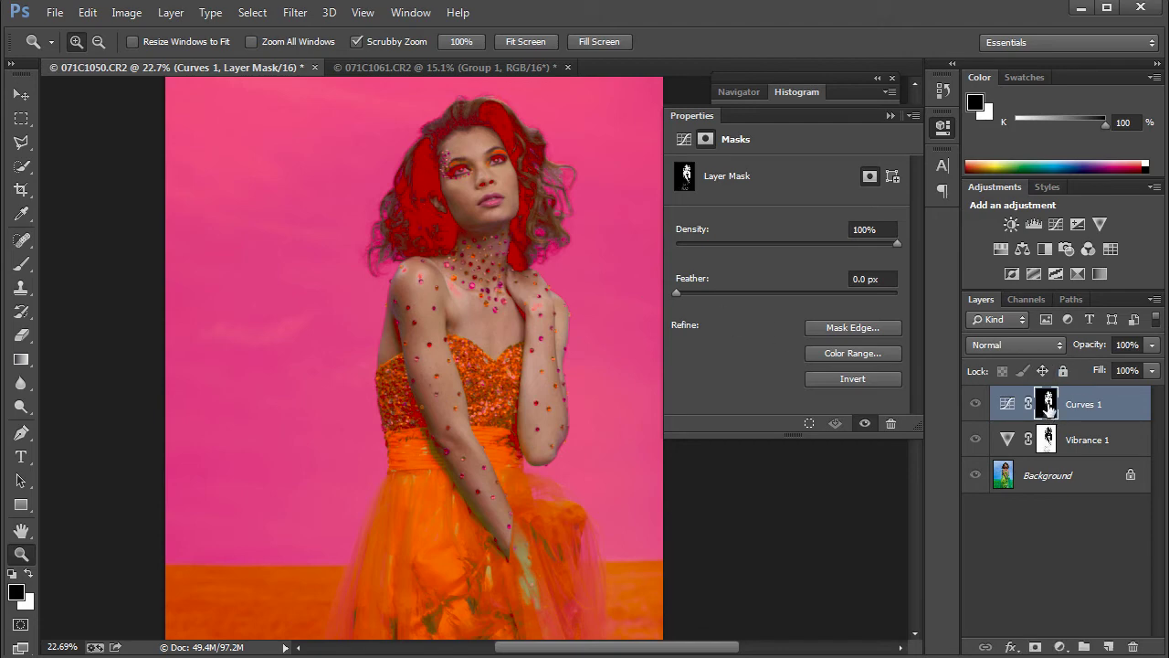
# Paint the model's hair out of the Curves 1 mask in black with a brush of about 321 px.
pyautogui.click(21, 264)
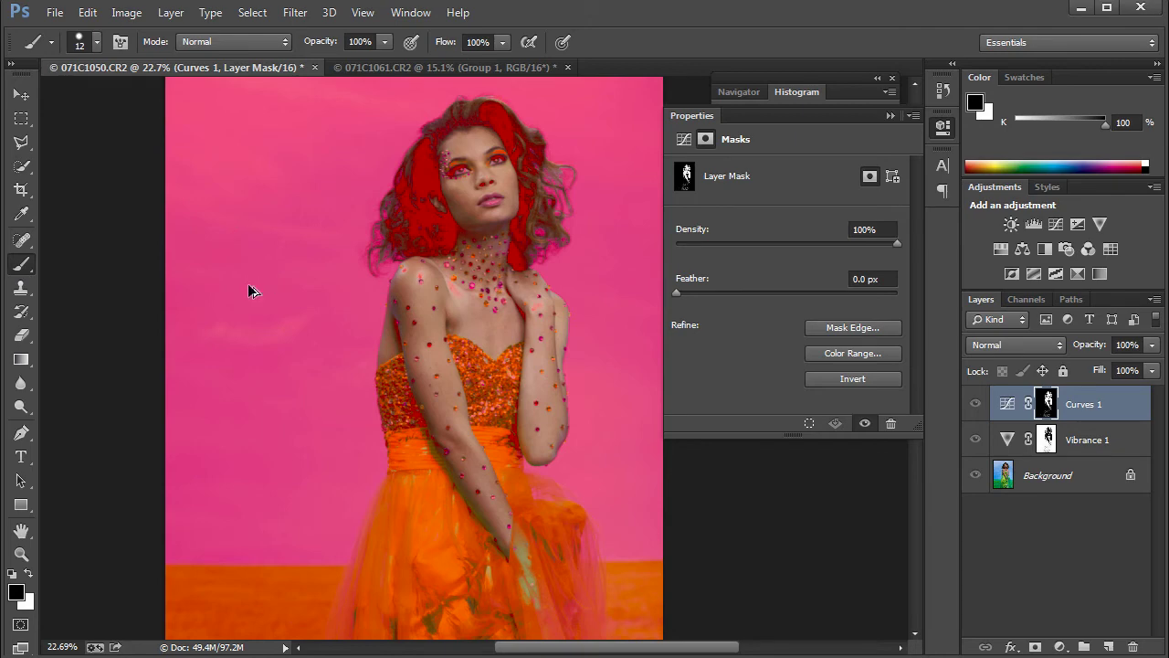
pyautogui.keyDown('alt'); pyautogui.moveTo(247, 284); pyautogui.dragTo(280, 279); pyautogui.keyUp('alt')
pyautogui.moveTo(391, 212)
pyautogui.mouseDown()
pyautogui.moveTo(404, 129)
pyautogui.moveTo(428, 105)
pyautogui.moveTo(509, 95)
pyautogui.moveTo(535, 108)
pyautogui.moveTo(565, 167)
pyautogui.moveTo(552, 235)
pyautogui.mouseUp()
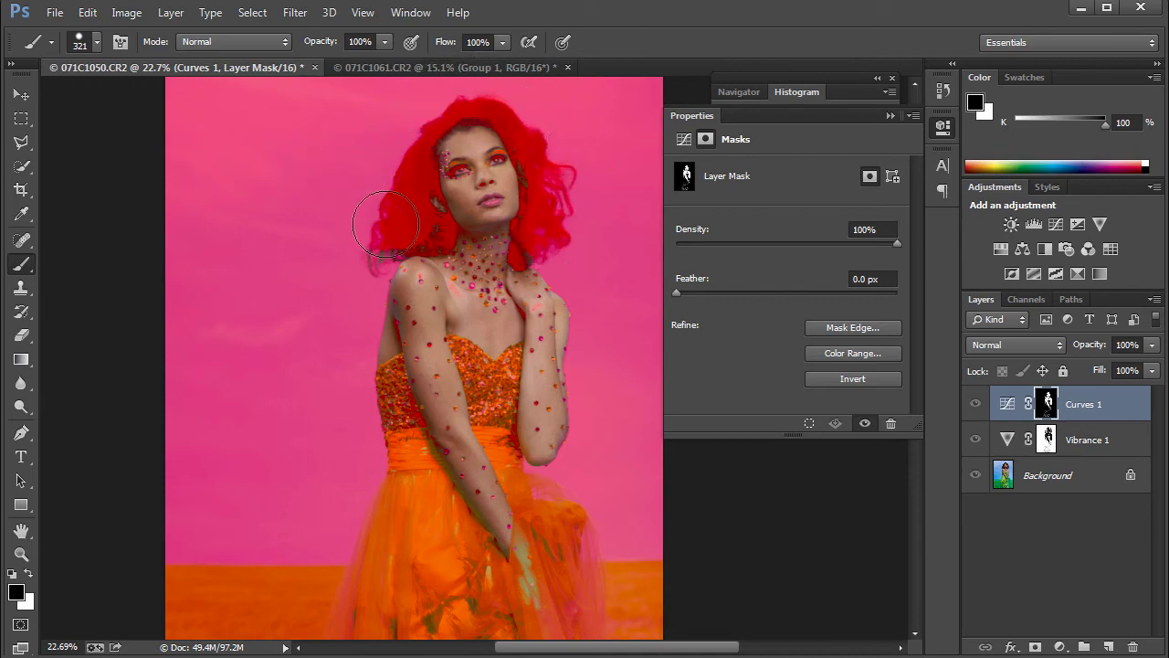
pyautogui.moveTo(352, 215)
pyautogui.mouseDown()
pyautogui.moveTo(384, 251)
pyautogui.moveTo(411, 219)
pyautogui.mouseUp()
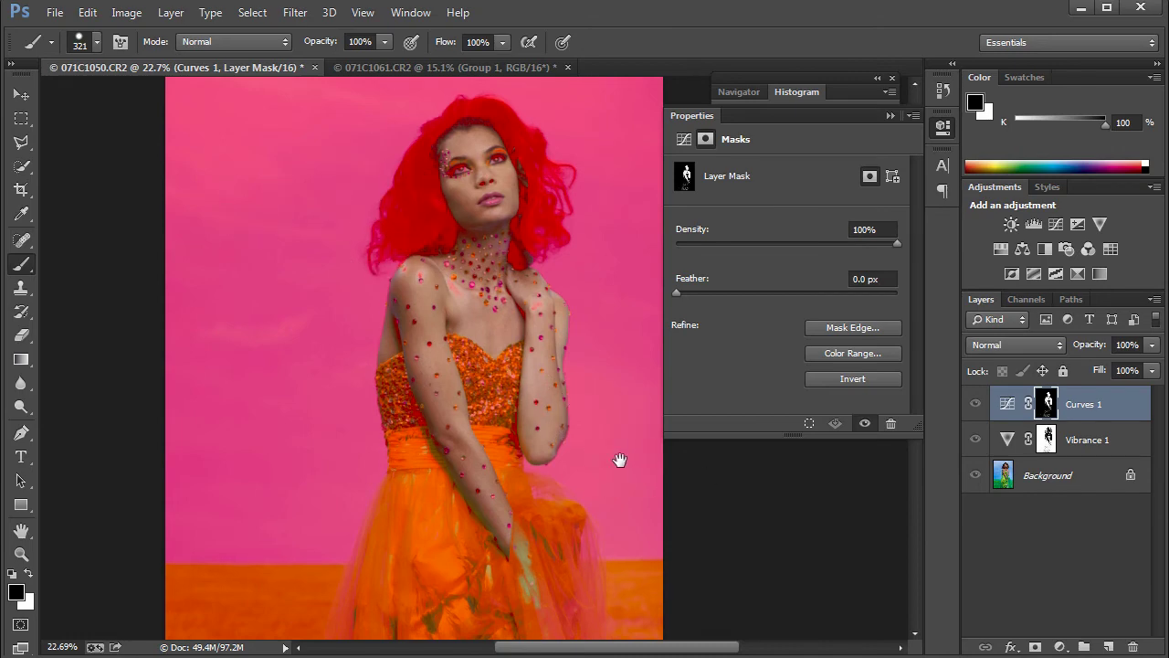
pyautogui.moveTo(618, 459); pyautogui.dragTo(558, 277)
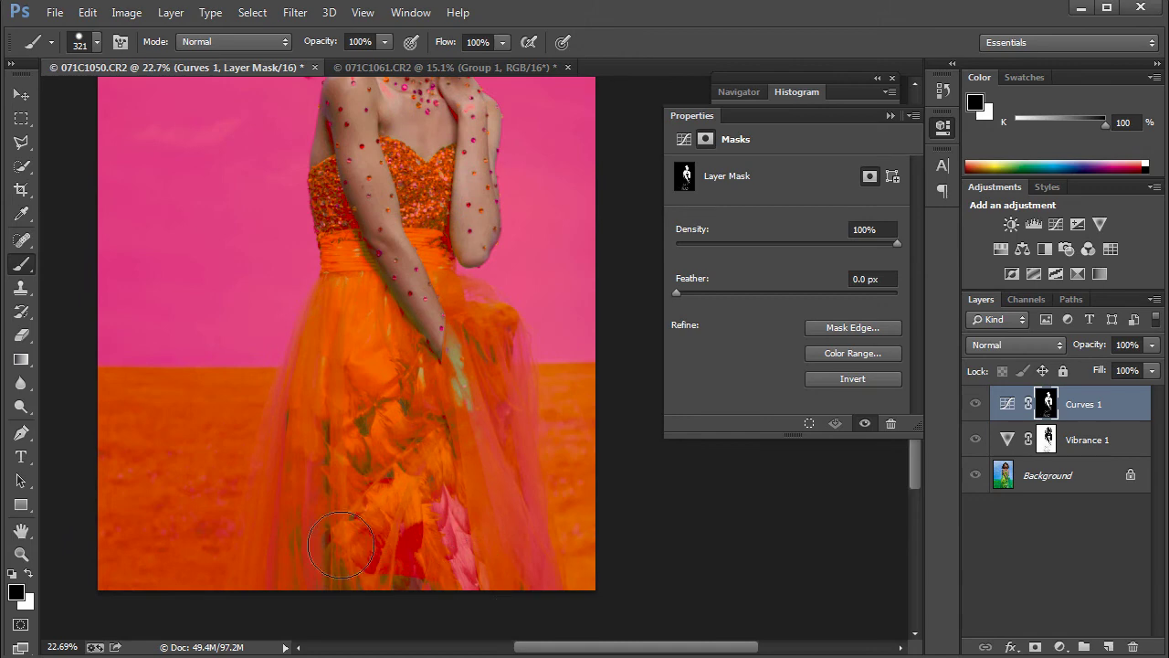
pyautogui.moveTo(372, 391); pyautogui.dragTo(374, 595)
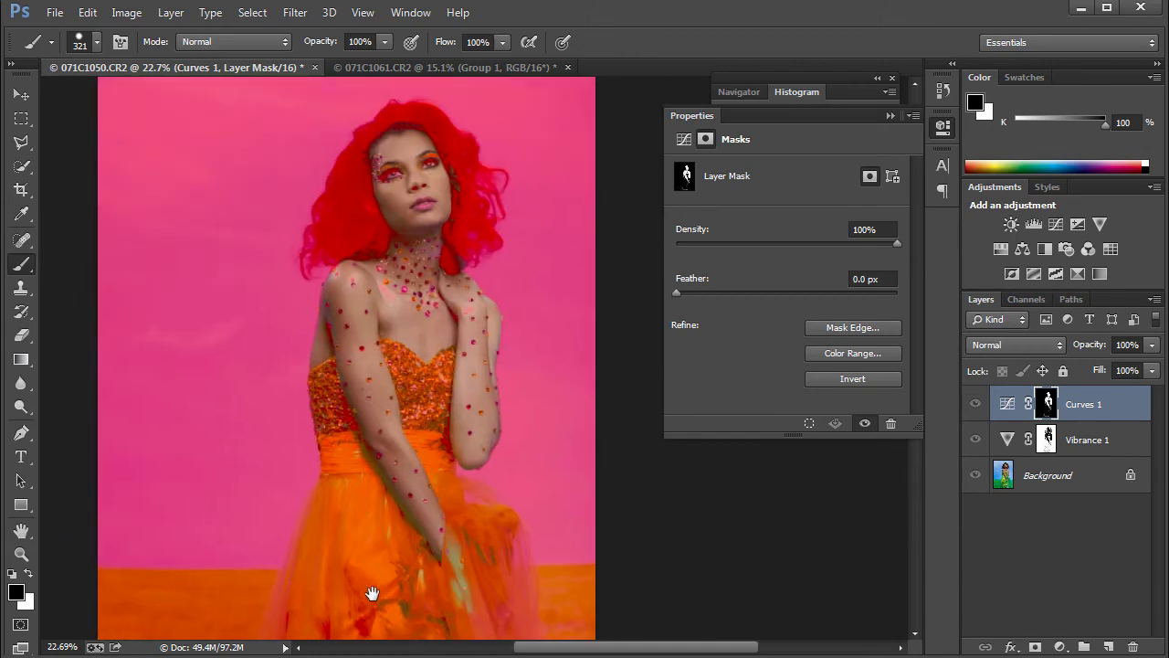
# Reduce the brush to 25 px at the model's eyes and hide the Curves 1 mask overlay.
pyautogui.press('z')
pyautogui.moveTo(405, 307); pyautogui.dragTo(456, 292)
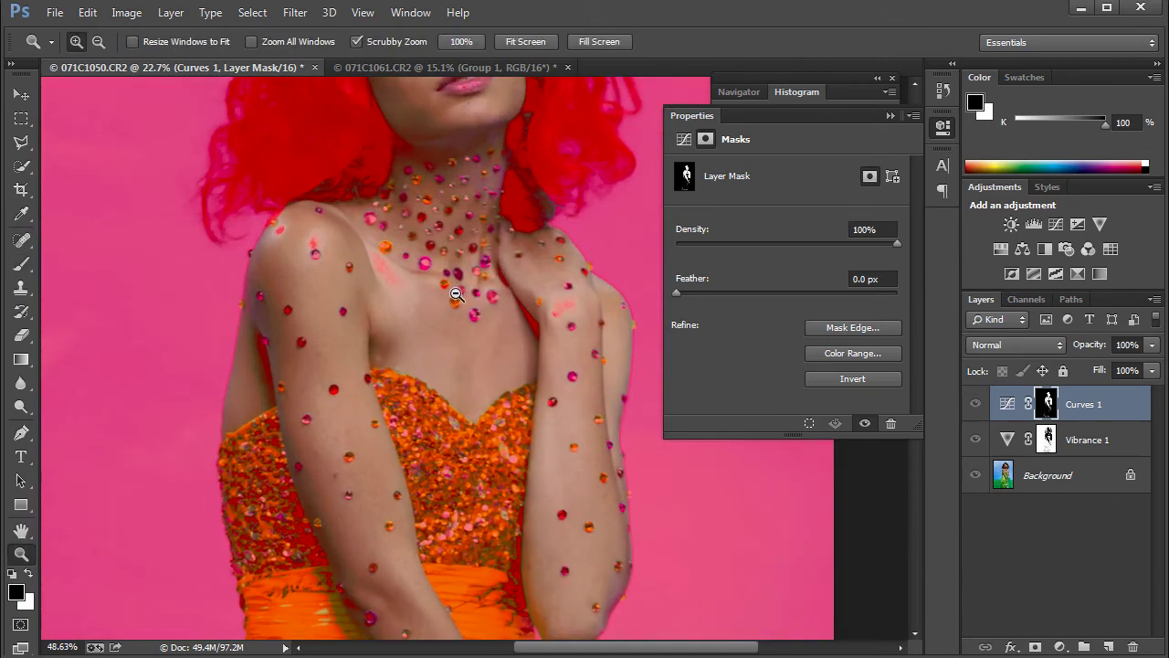
pyautogui.press('b')
pyautogui.scroll(2, 353, 366)
pyautogui.keyDown('alt'); pyautogui.rightClick(340, 347); pyautogui.keyUp('alt')
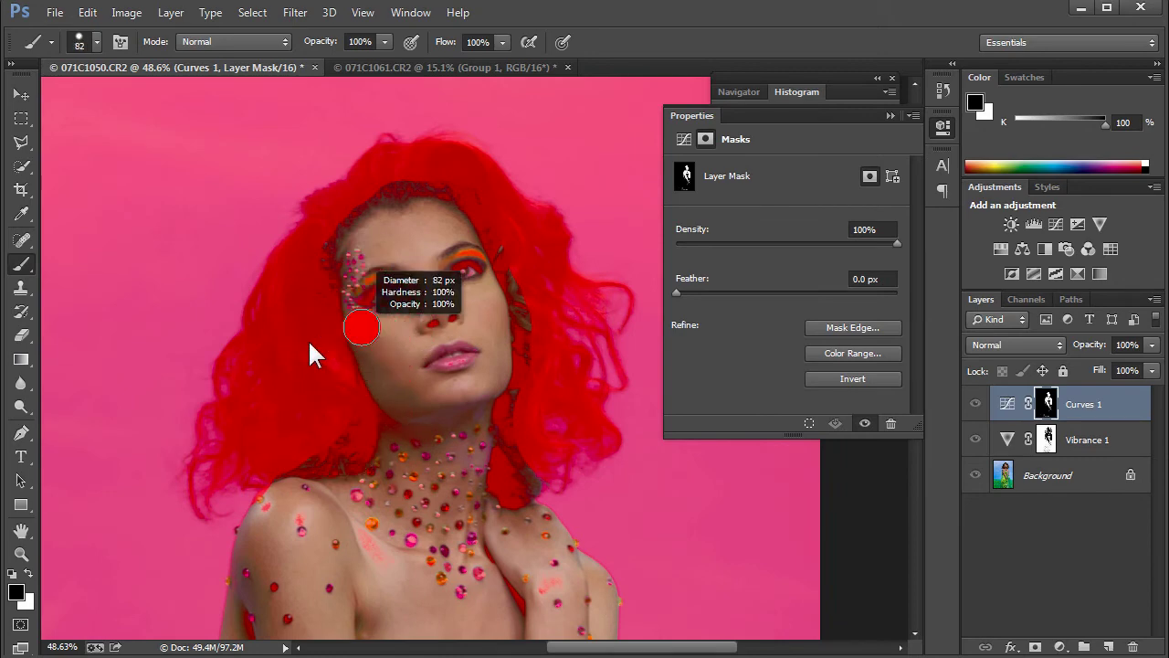
pyautogui.keyDown('alt'); pyautogui.rightClick(378, 311); pyautogui.keyUp('alt')
pyautogui.keyDown('alt'); pyautogui.rightClick(373, 296); pyautogui.keyUp('alt')
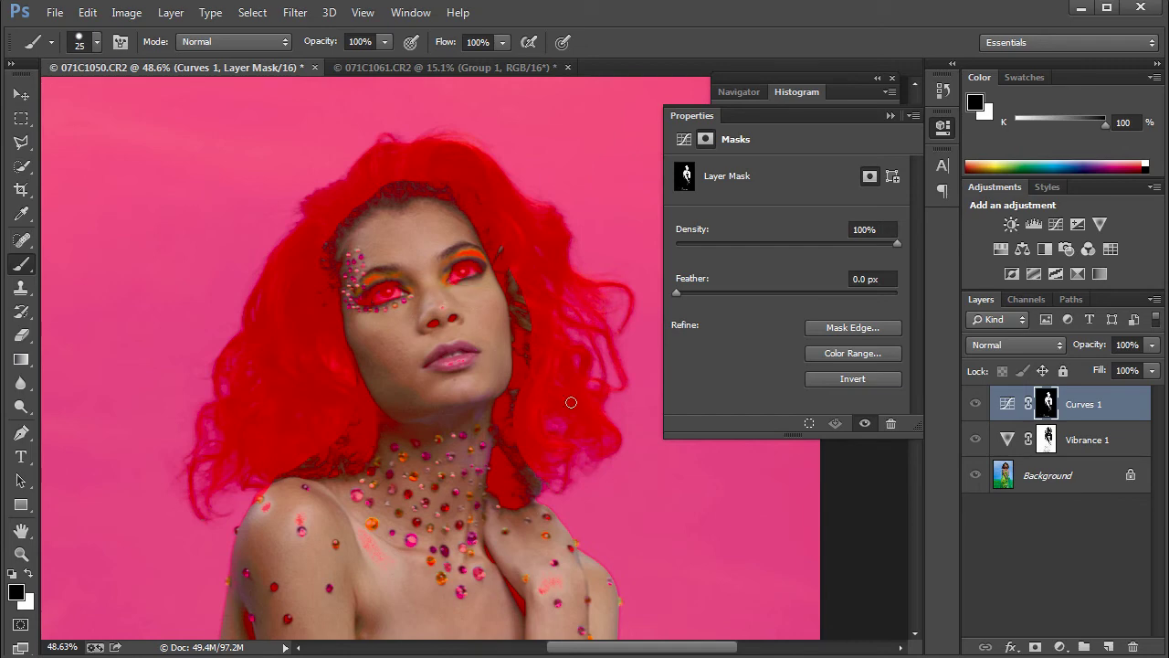
pyautogui.press('\\')
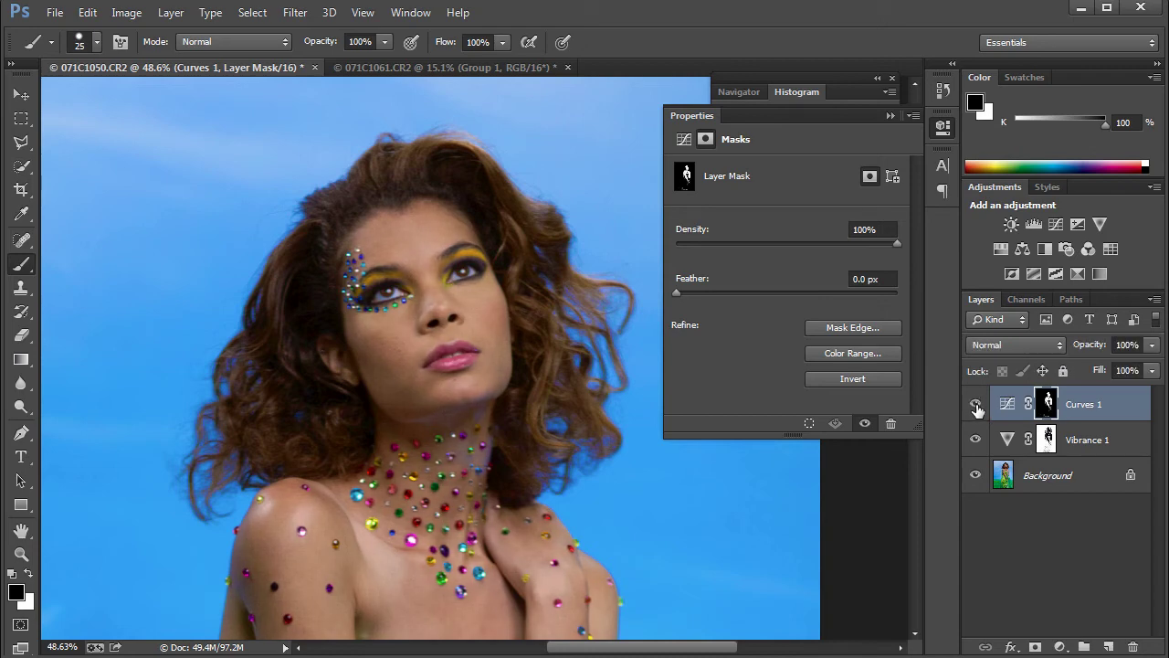
# Raise the midtones of the Curves 1 adjustment slightly to brighten the masked skin.
pyautogui.click(975, 408)
pyautogui.click(1006, 404)
pyautogui.moveTo(796, 315)
pyautogui.mouseDown()
pyautogui.moveTo(782, 274)
pyautogui.moveTo(809, 295)
pyautogui.moveTo(805, 303)
pyautogui.moveTo(785, 279)
pyautogui.moveTo(812, 318)
pyautogui.moveTo(780, 276)
pyautogui.moveTo(822, 343)
pyautogui.moveTo(801, 300)
pyautogui.mouseUp()
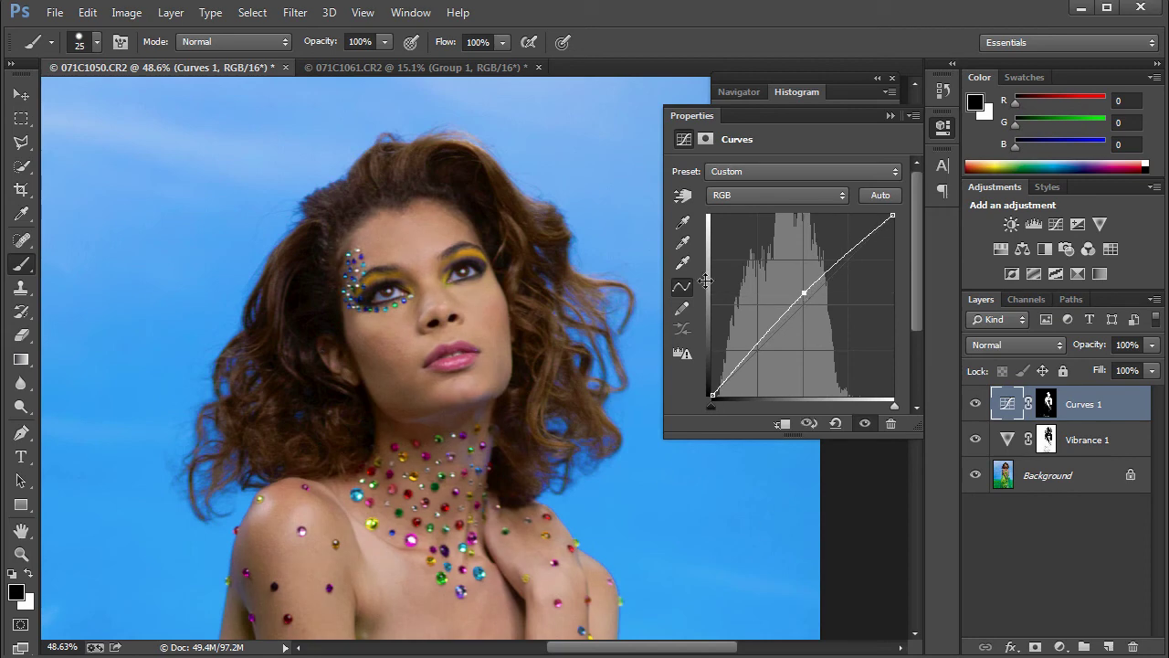
# Hide the Curves settings to review the whole portrait, and refresh the histogram.
pyautogui.keyDown('ctrl'); pyautogui.keyDown('alt'); pyautogui.click(494, 461); pyautogui.keyUp('alt'); pyautogui.keyUp('ctrl')
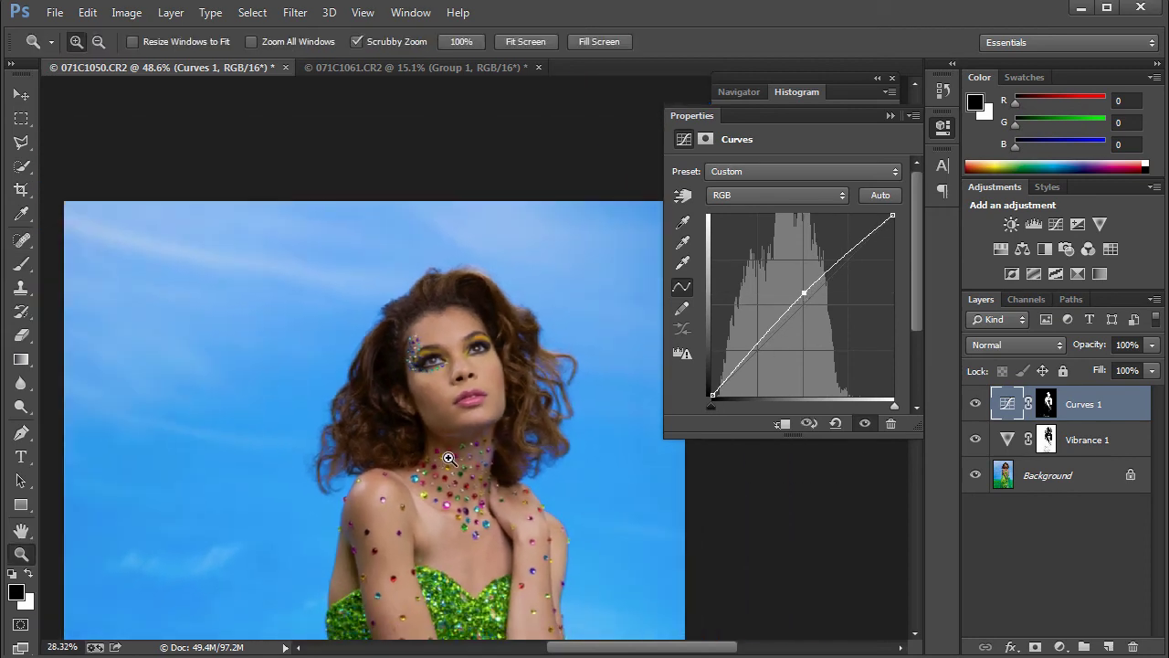
pyautogui.click(889, 116)
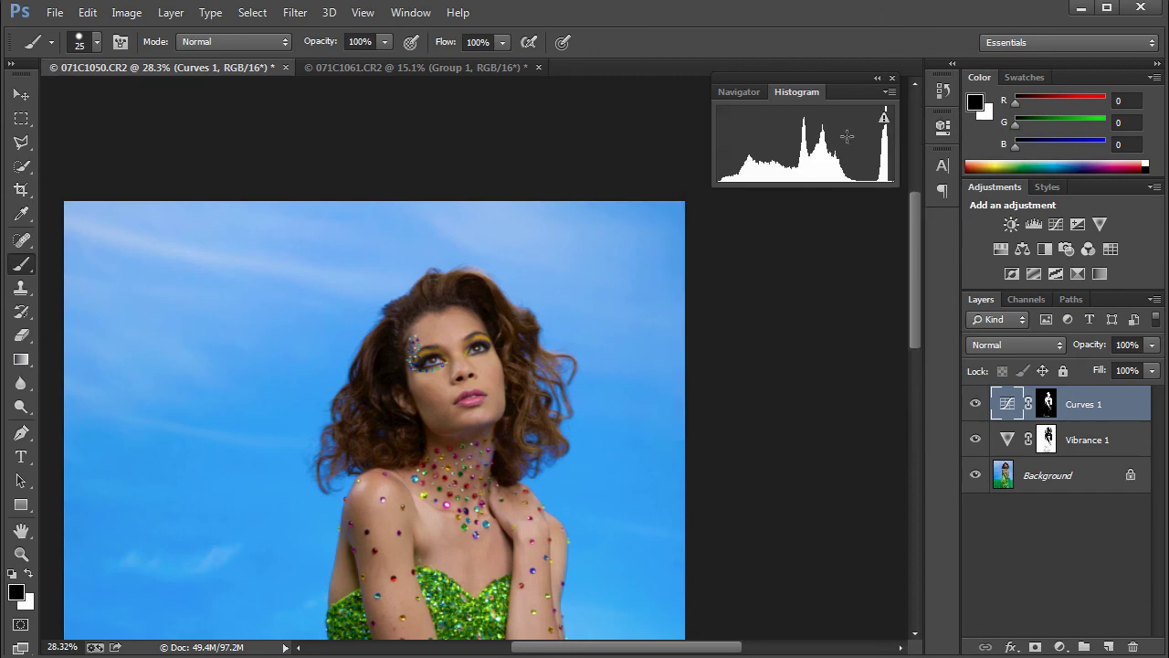
pyautogui.moveTo(476, 493); pyautogui.dragTo(500, 347)
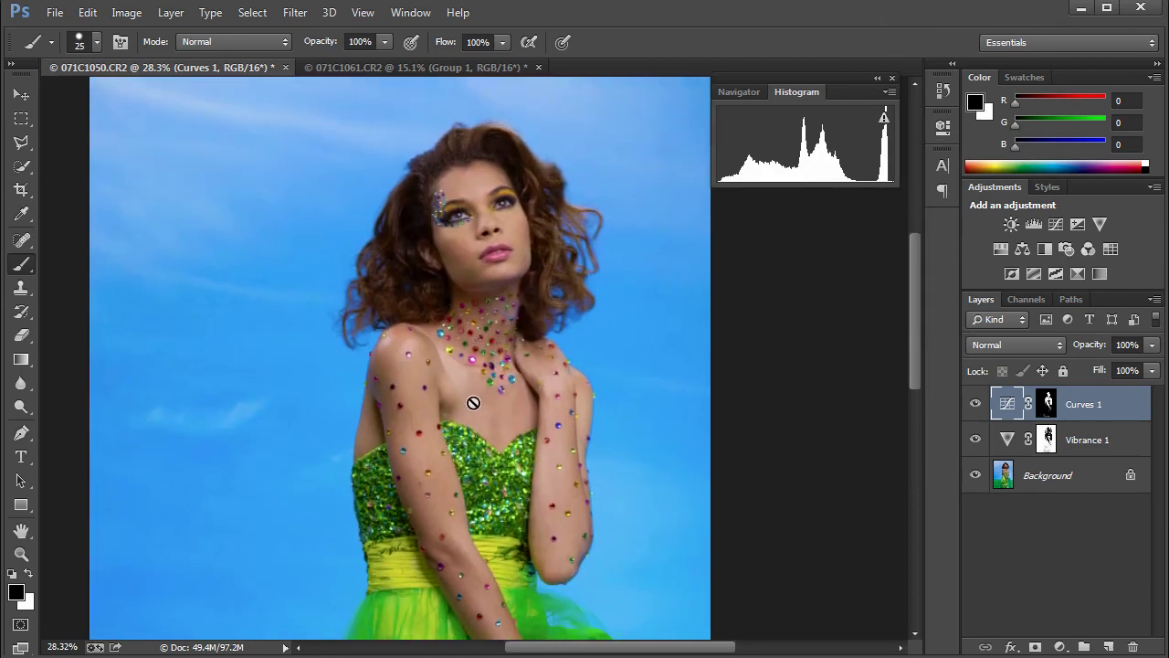
pyautogui.moveTo(472, 402)
pyautogui.mouseDown()
pyautogui.moveTo(389, 418)
pyautogui.moveTo(548, 493)
pyautogui.moveTo(669, 589)
pyautogui.mouseUp()
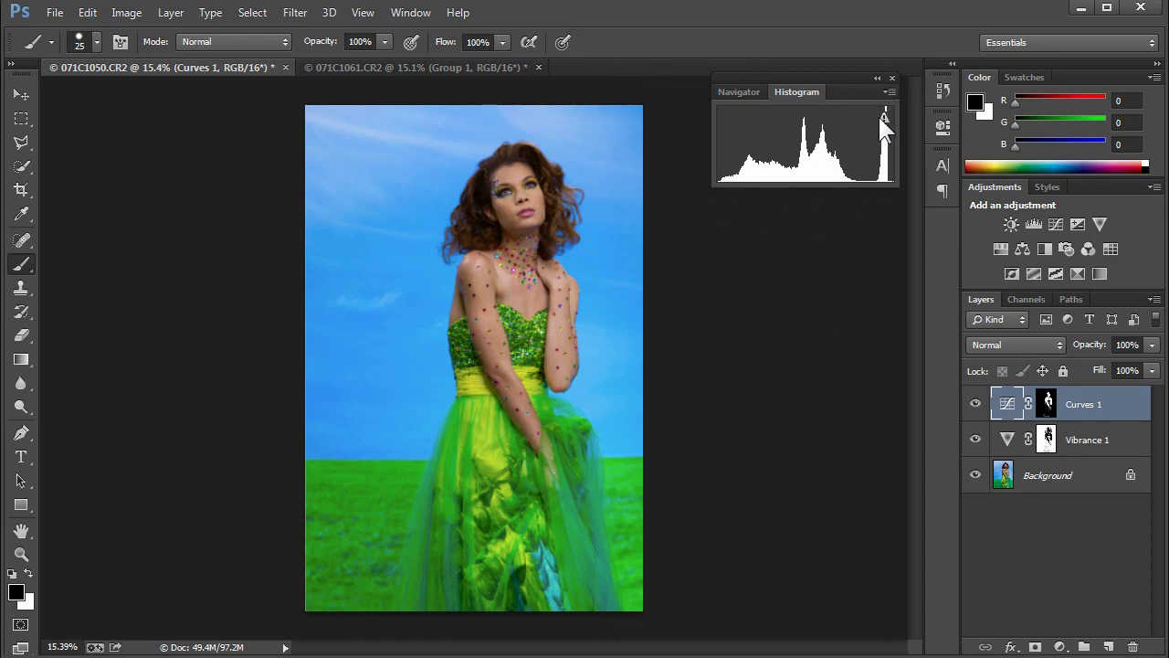
pyautogui.click(884, 116)
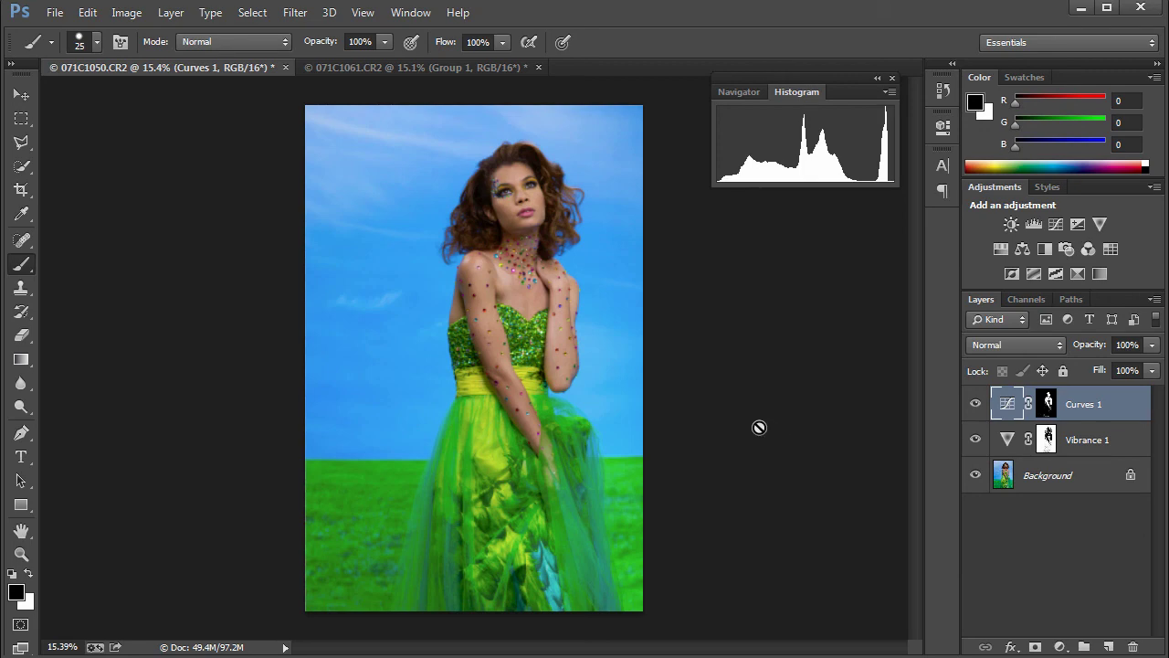